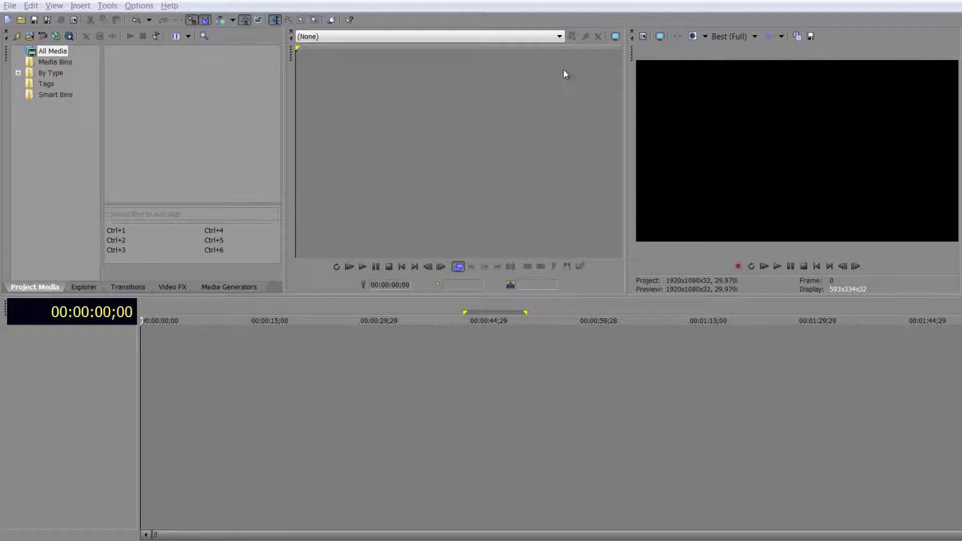
- Check the project's video properties, including its template, frame size and frame rate
{"action": "left_click", "coordinate": [643, 36]}
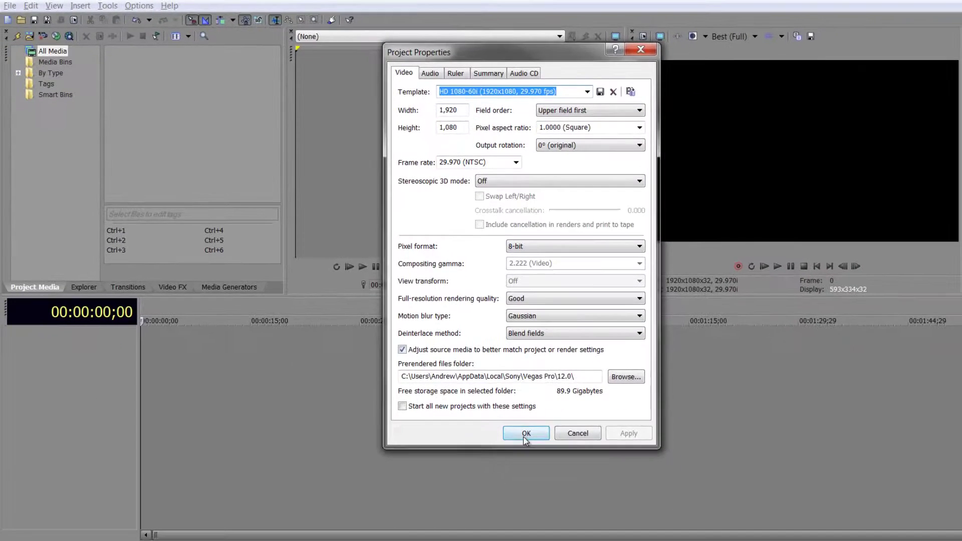
{"action": "left_click", "coordinate": [526, 501]}
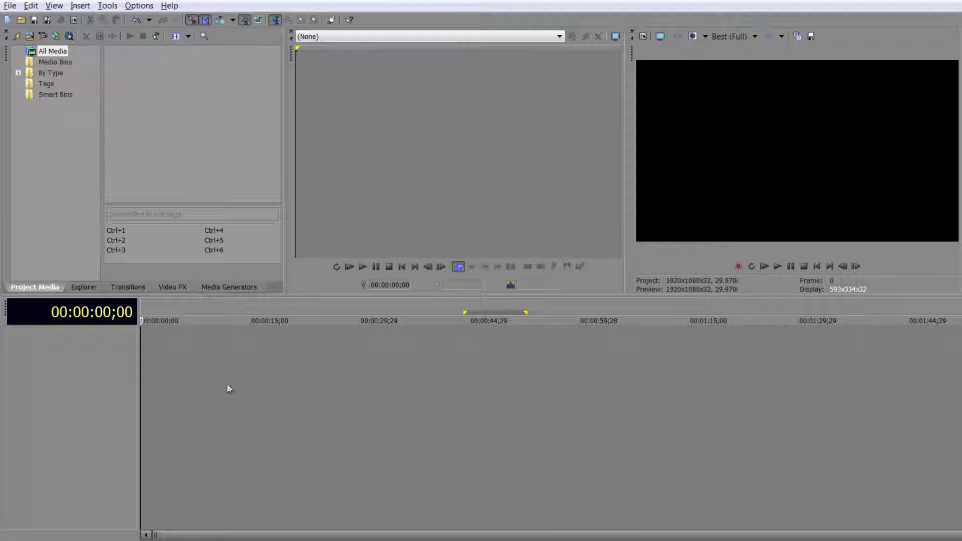
- Add cr_06.mov at the start of the timeline without matching project settings to it, and place the cursor mid-clip
{"action": "left_click", "coordinate": [85, 287]}
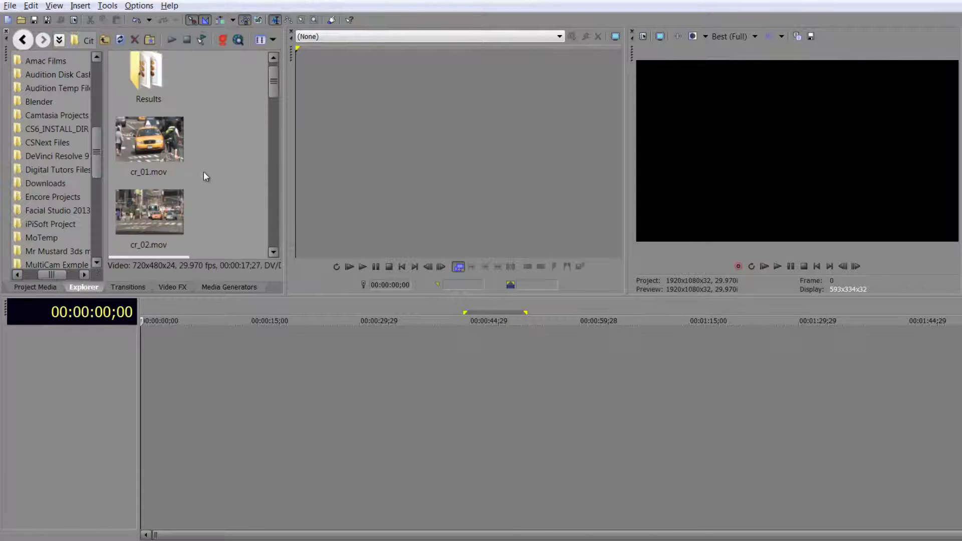
{"action": "left_click_drag", "start_coordinate": [273, 81], "coordinate": [271, 136]}
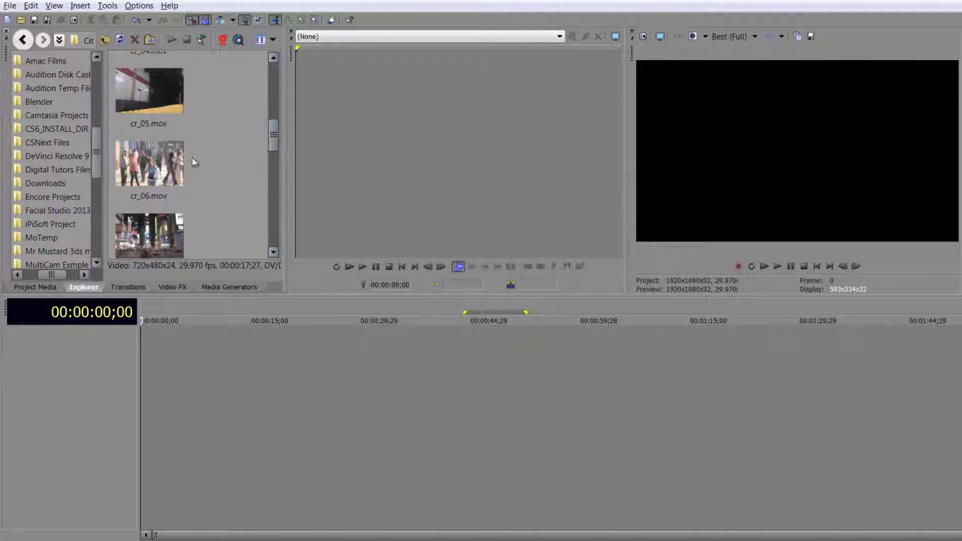
{"action": "left_click", "coordinate": [141, 196]}
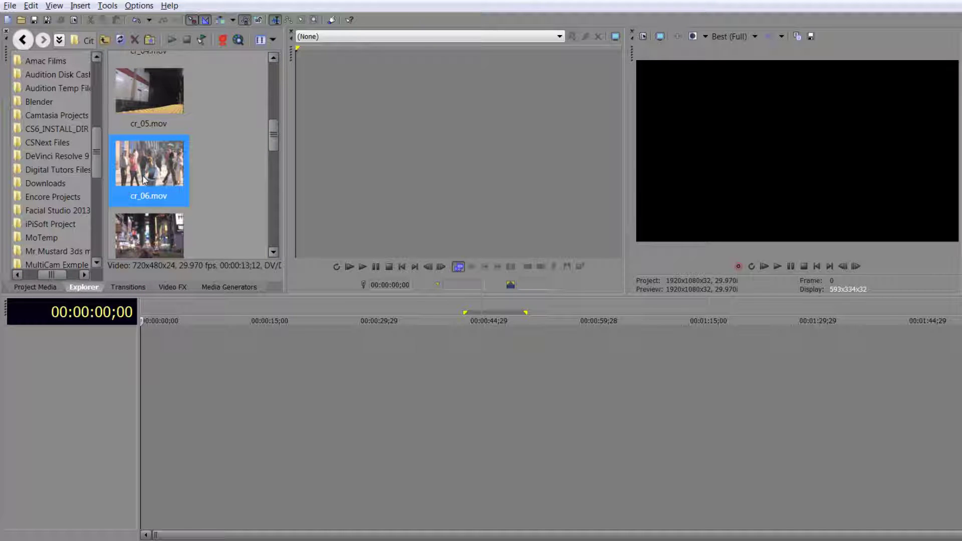
{"action": "left_click_drag", "start_coordinate": [161, 172], "coordinate": [153, 390]}
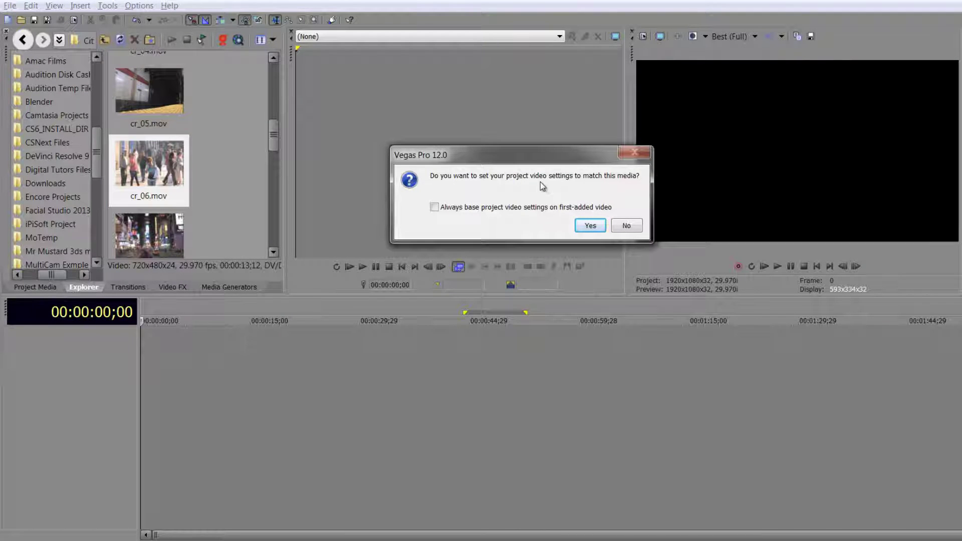
{"action": "left_click", "coordinate": [626, 225]}
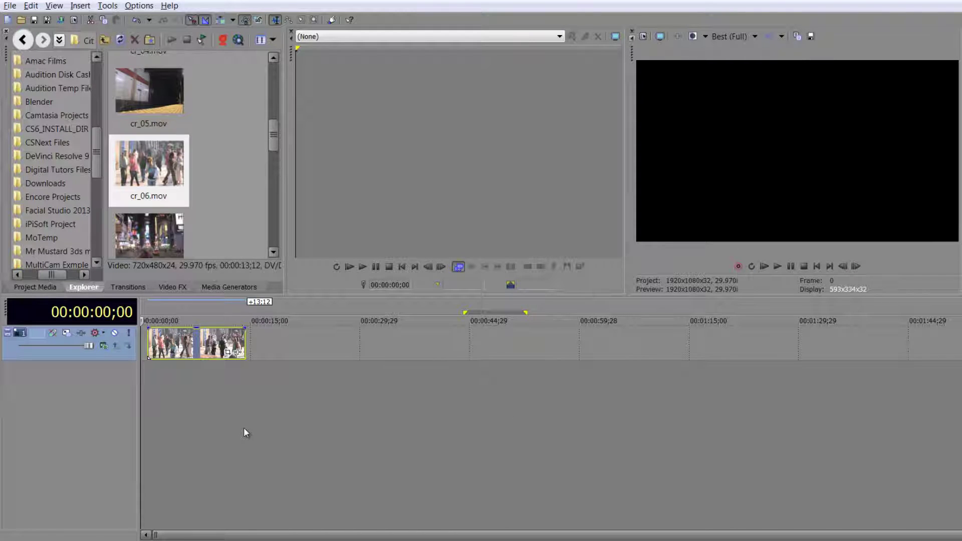
{"action": "left_click", "coordinate": [197, 345]}
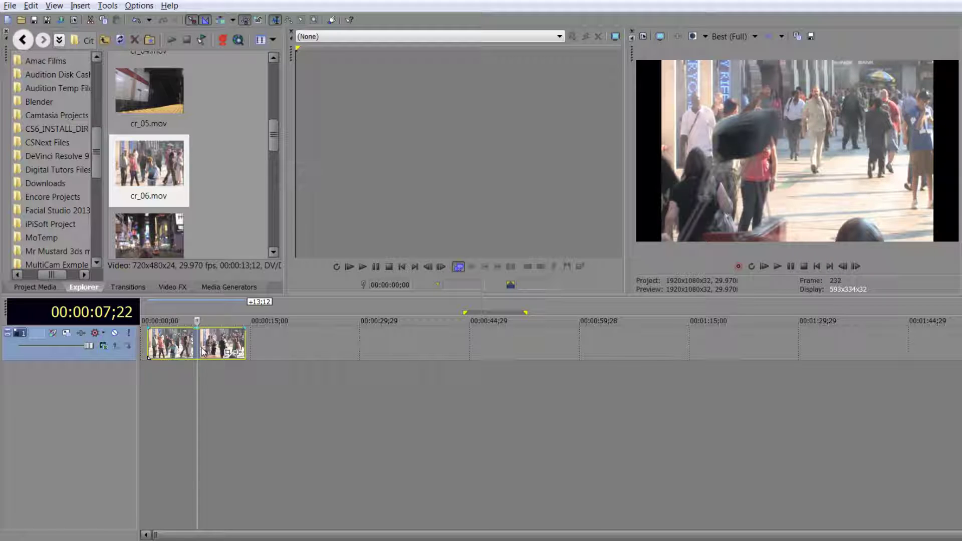
- Examine the media properties of cr_06.mov in the project media, including the available pixel aspect ratios
{"action": "left_click", "coordinate": [43, 288]}
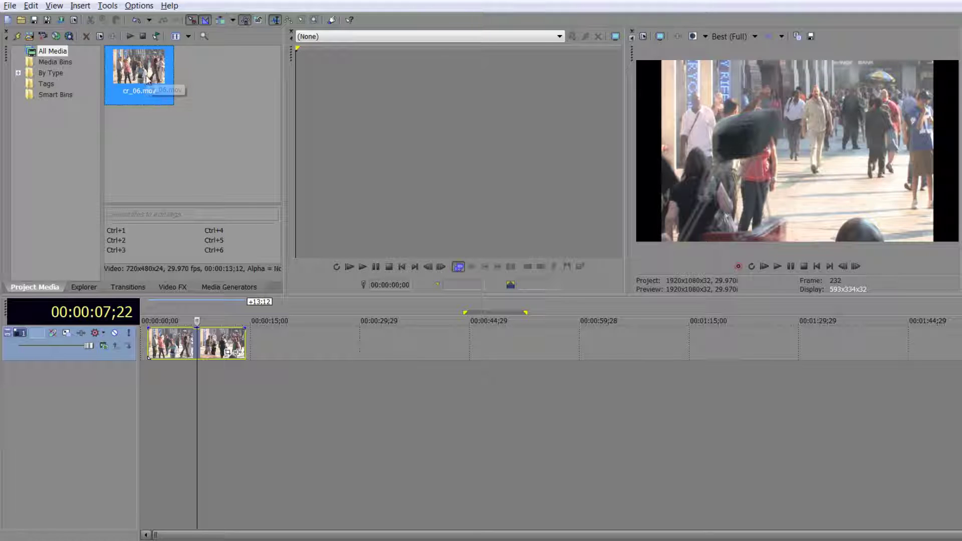
{"action": "right_click", "coordinate": [177, 350]}
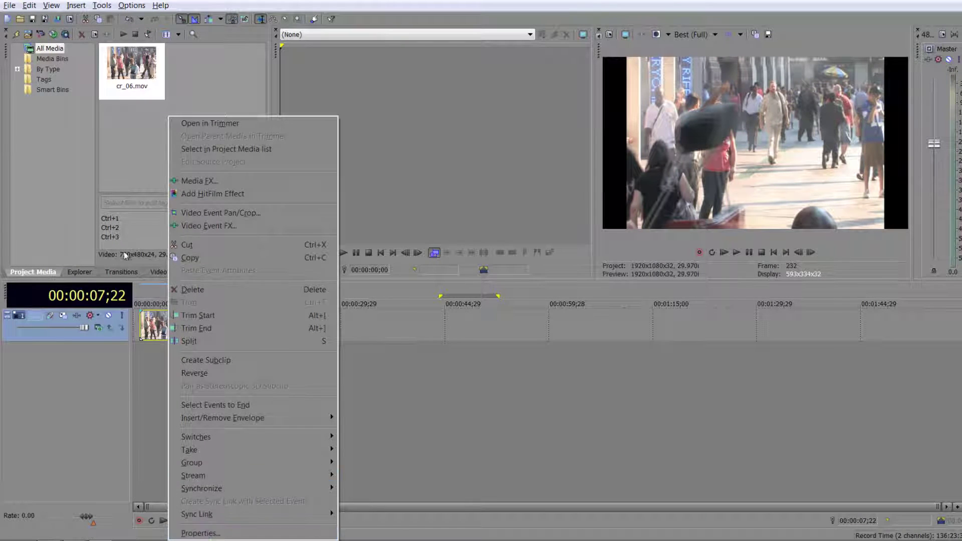
{"action": "left_click", "coordinate": [119, 129]}
{"action": "left_click", "coordinate": [130, 70]}
{"action": "right_click", "coordinate": [130, 70]}
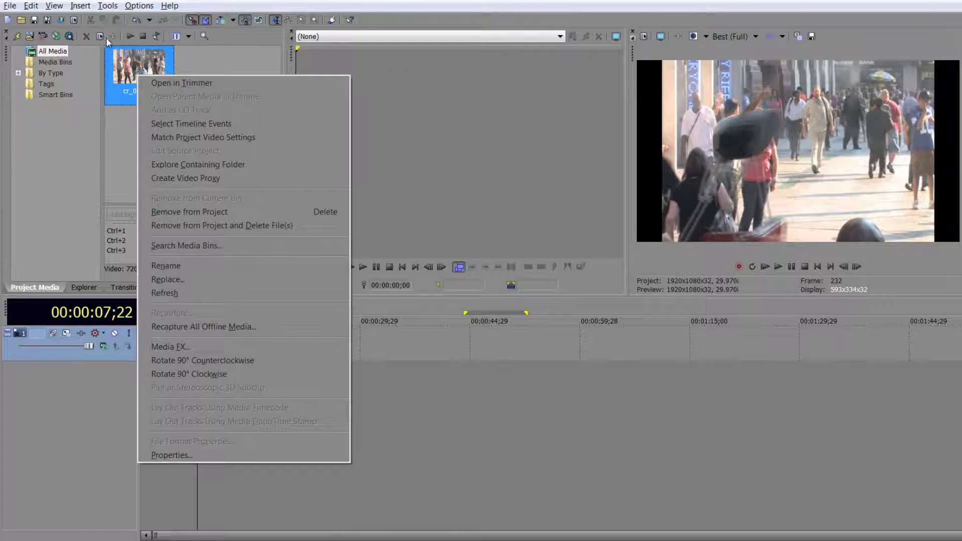
{"action": "left_click", "coordinate": [99, 37]}
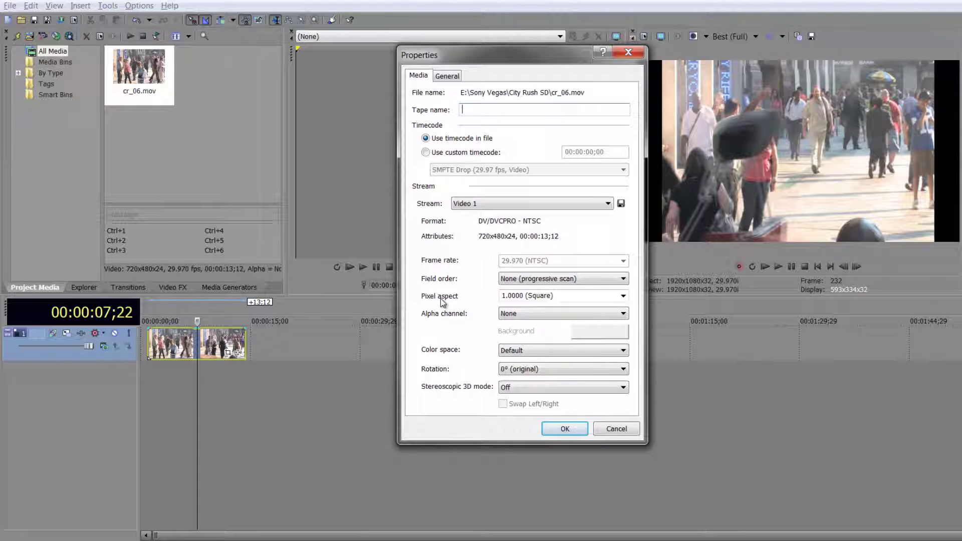
{"action": "left_click", "coordinate": [622, 296]}
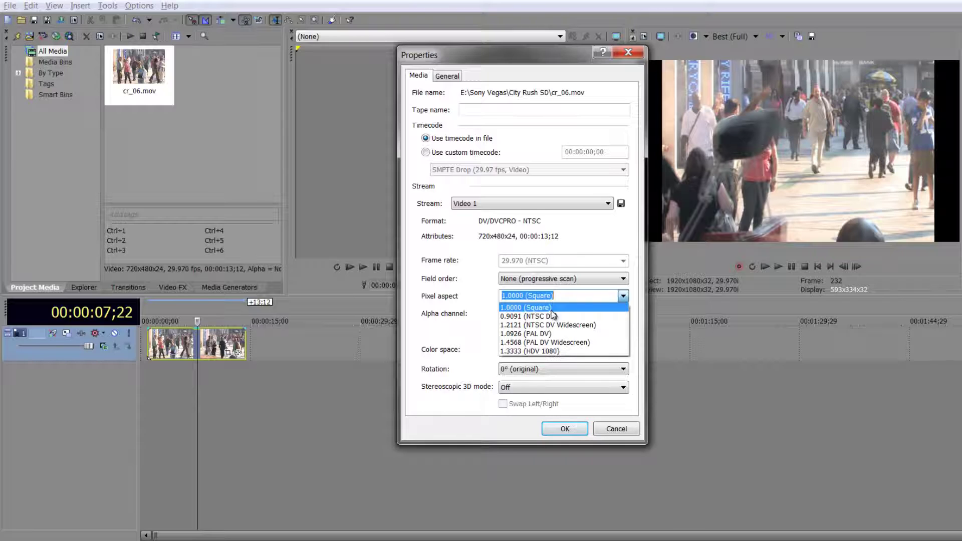
{"action": "key", "text": "Escape"}
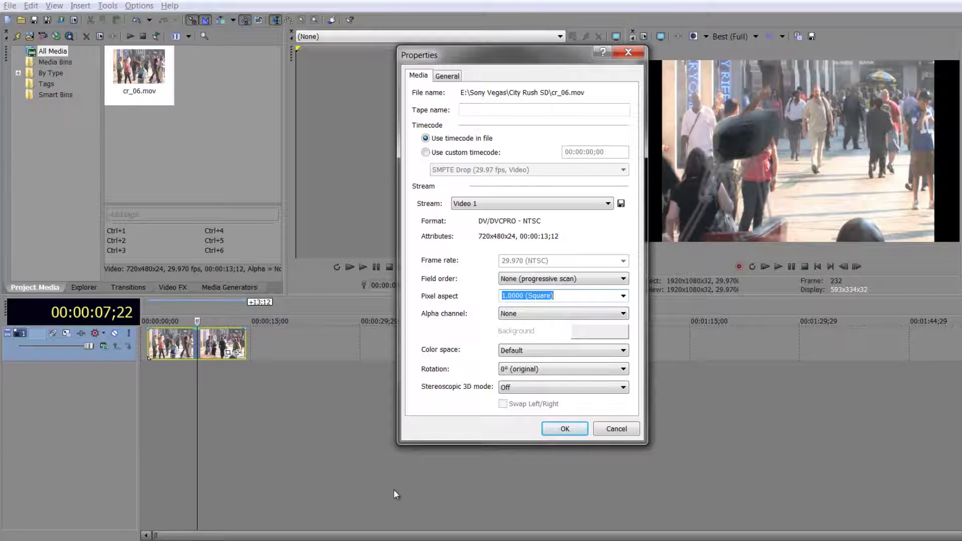
{"action": "left_click", "coordinate": [564, 429]}
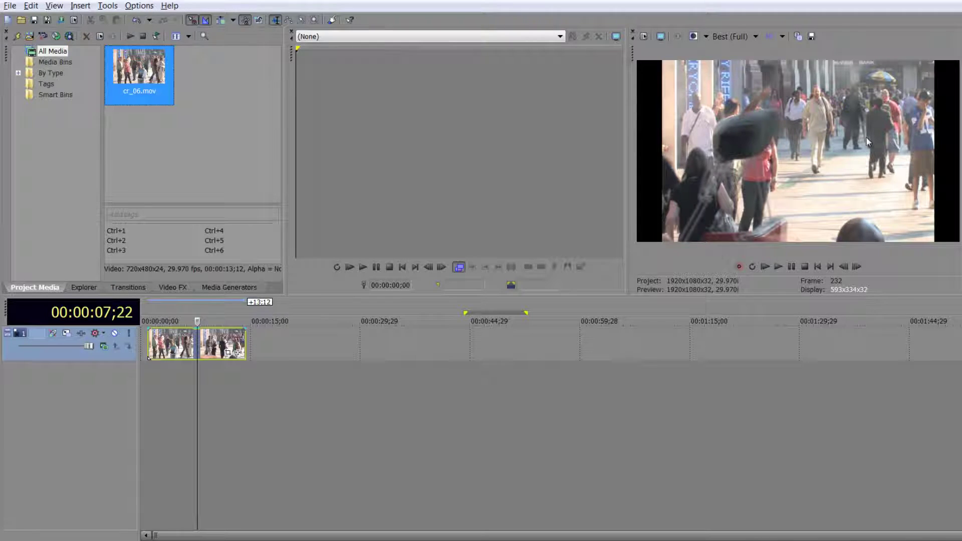
- Open Event Pan/Crop for the cr_06 clip in a resized window and set the position width to 1920
{"action": "left_click", "coordinate": [228, 353]}
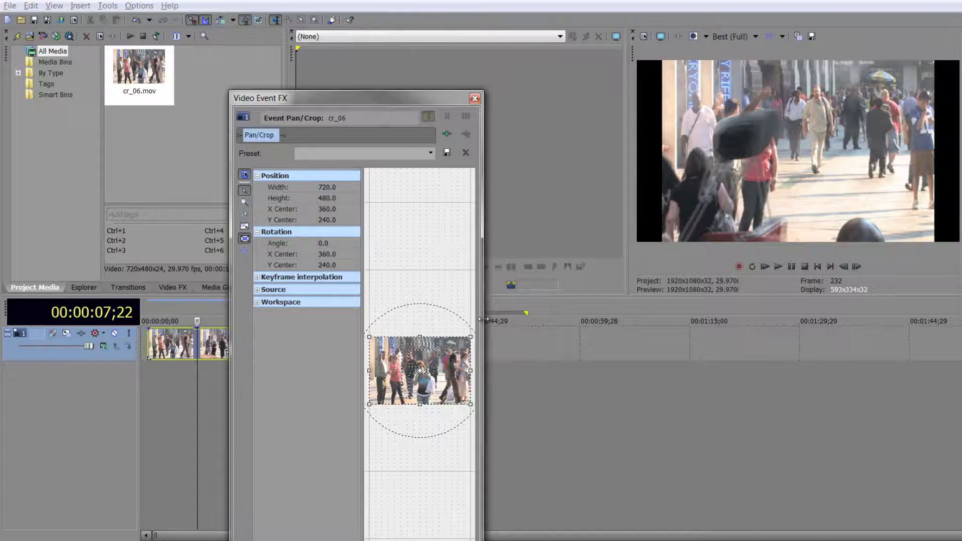
{"action": "left_click_drag", "start_coordinate": [483, 100], "coordinate": [811, 100]}
{"action": "left_click_drag", "start_coordinate": [614, 90], "coordinate": [558, 6]}
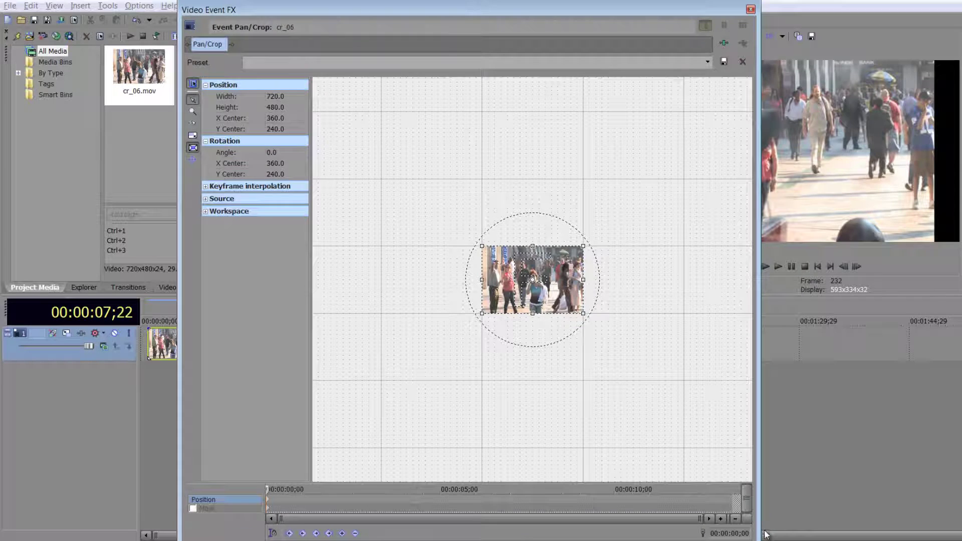
{"action": "left_click_drag", "start_coordinate": [759, 539], "coordinate": [697, 391]}
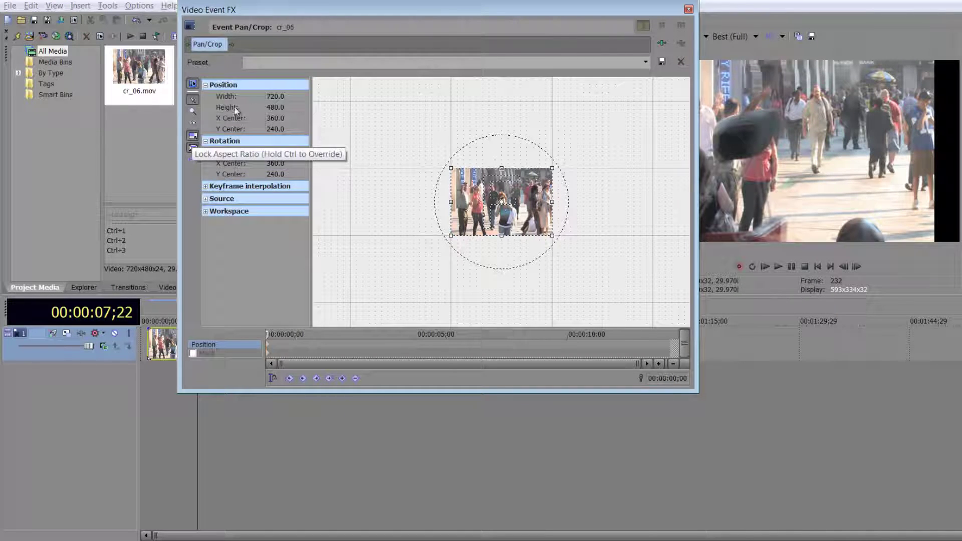
{"action": "left_click", "coordinate": [276, 98]}
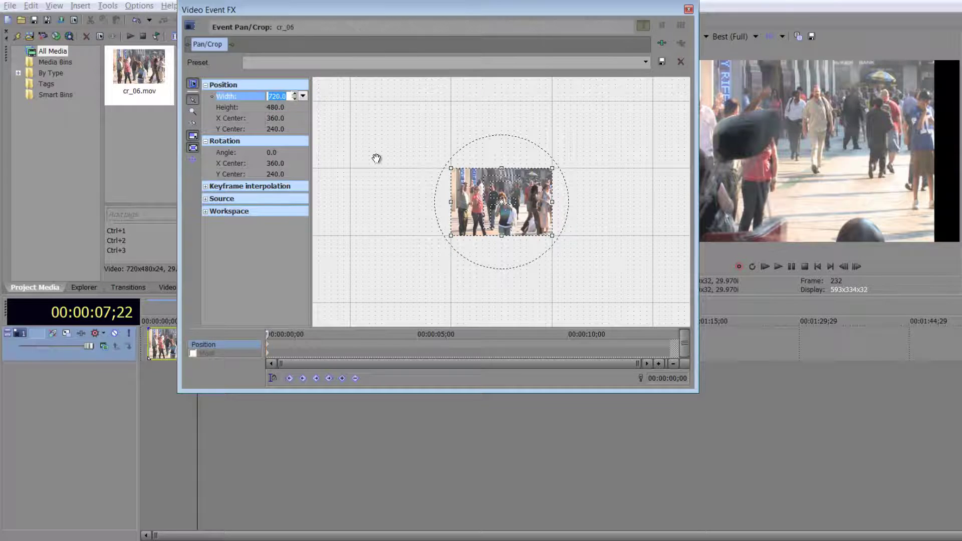
{"action": "type", "text": "1920"}
{"action": "left_click", "coordinate": [301, 118]}
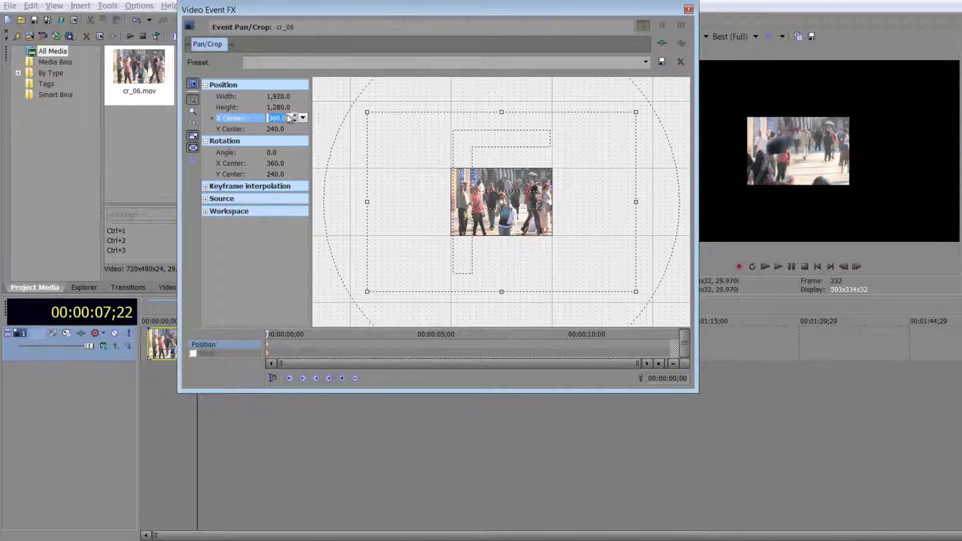
- Unlock the crop's aspect ratio, set its height to 1080, and close the Pan/Crop window
{"action": "left_click", "coordinate": [278, 107]}
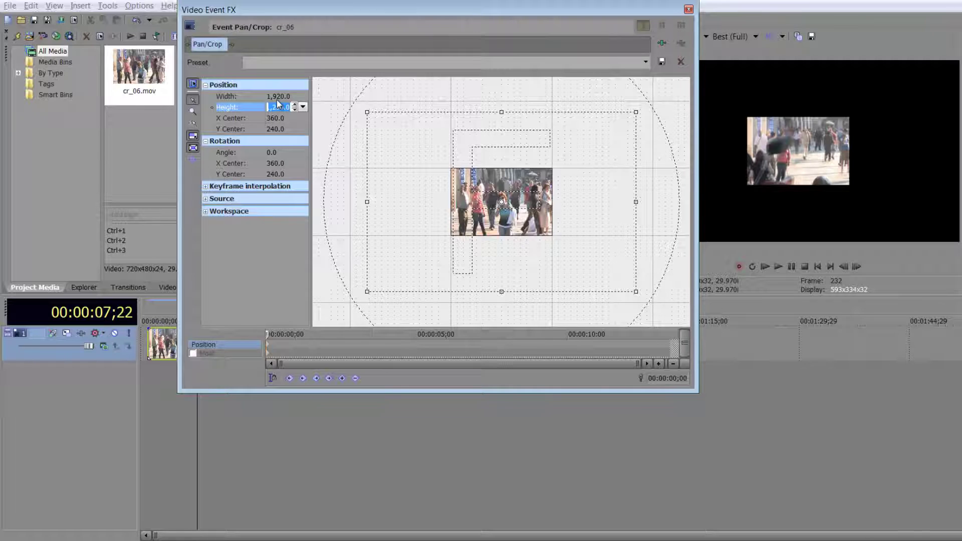
{"action": "left_click", "coordinate": [192, 139]}
{"action": "type", "text": "1080"}
{"action": "left_click", "coordinate": [293, 121]}
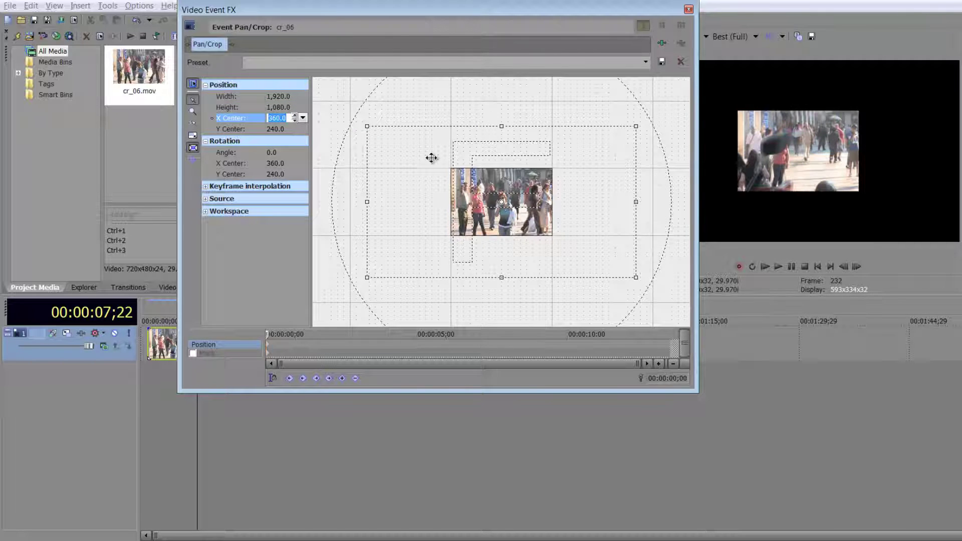
{"action": "left_click", "coordinate": [688, 10]}
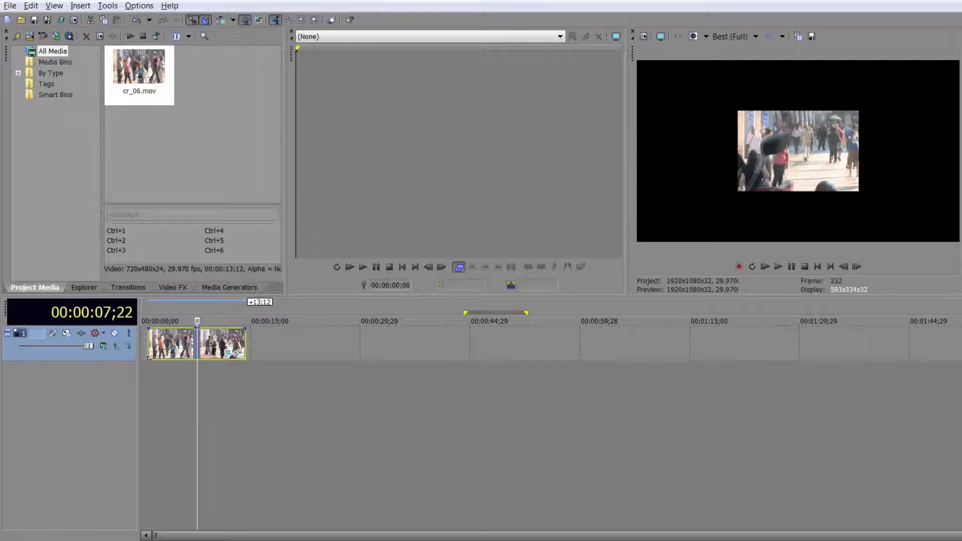
- Switch to Firefox and open the Image Restoration page among the Boris FX Continuum Units
{"action": "key", "text": "alt+Tab"}
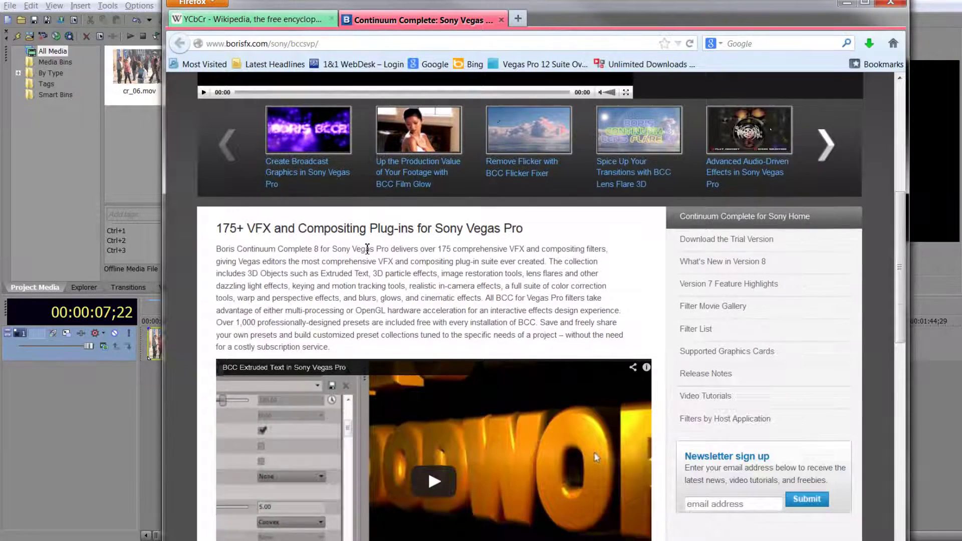
{"action": "scroll", "coordinate": [367, 249], "scroll_direction": "up", "scroll_amount": 6}
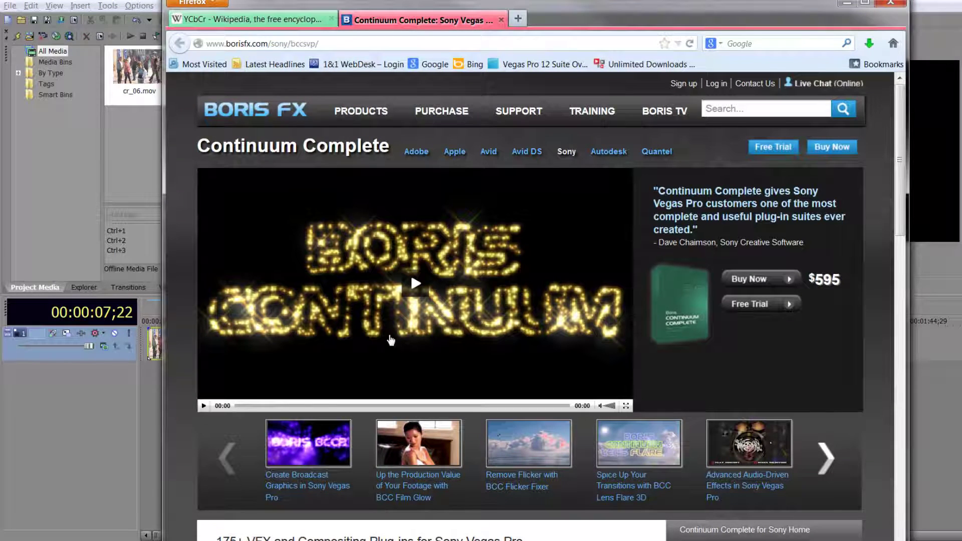
{"action": "mouse_move", "coordinate": [361, 114]}
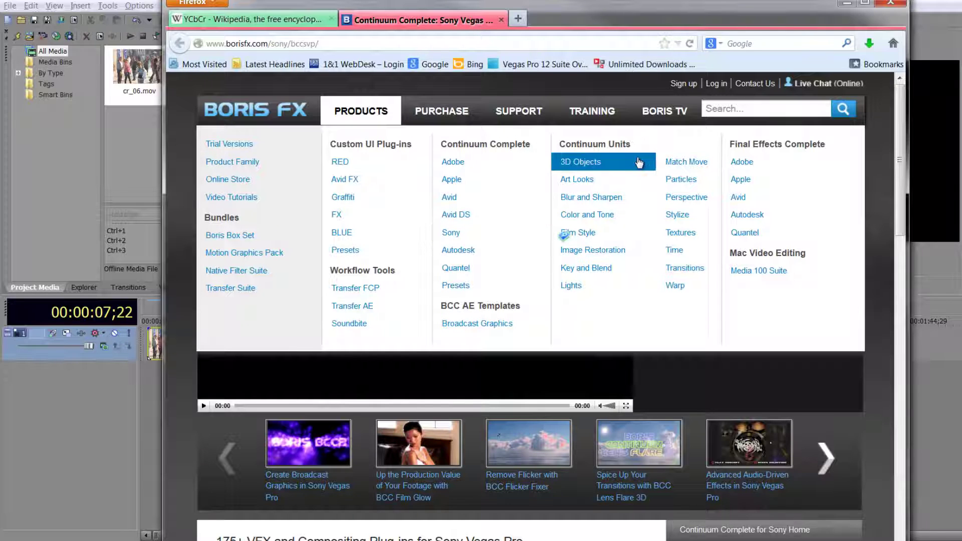
{"action": "left_click", "coordinate": [613, 255]}
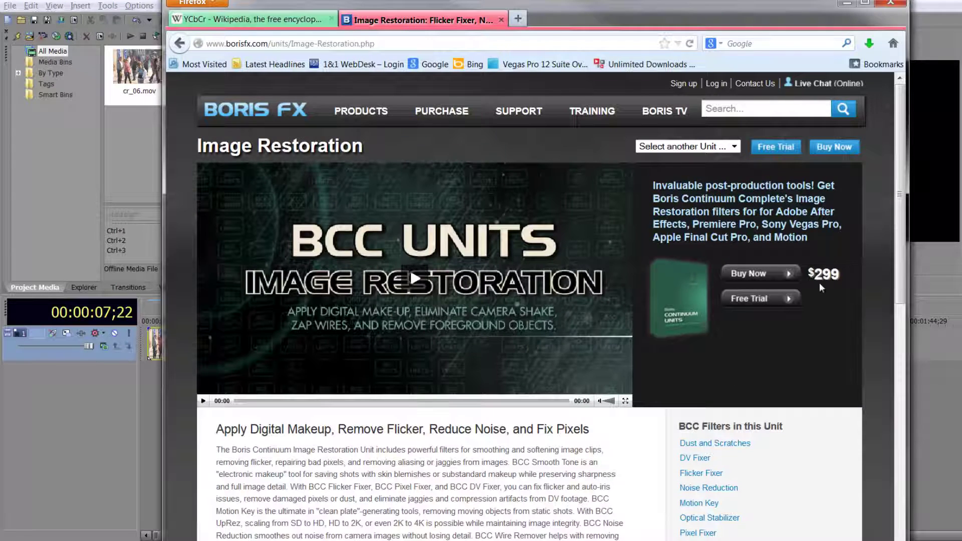
- Review the Image Restoration unit's price, description and included BCC filters, and return to Vegas Pro
{"action": "scroll", "coordinate": [751, 375], "scroll_direction": "down", "scroll_amount": 3}
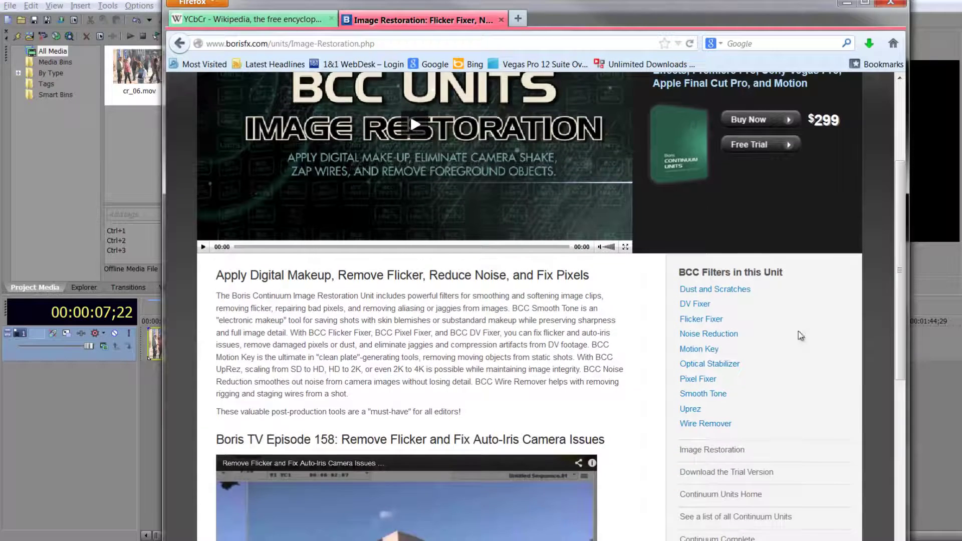
{"action": "scroll", "coordinate": [802, 368], "scroll_direction": "up", "scroll_amount": 3}
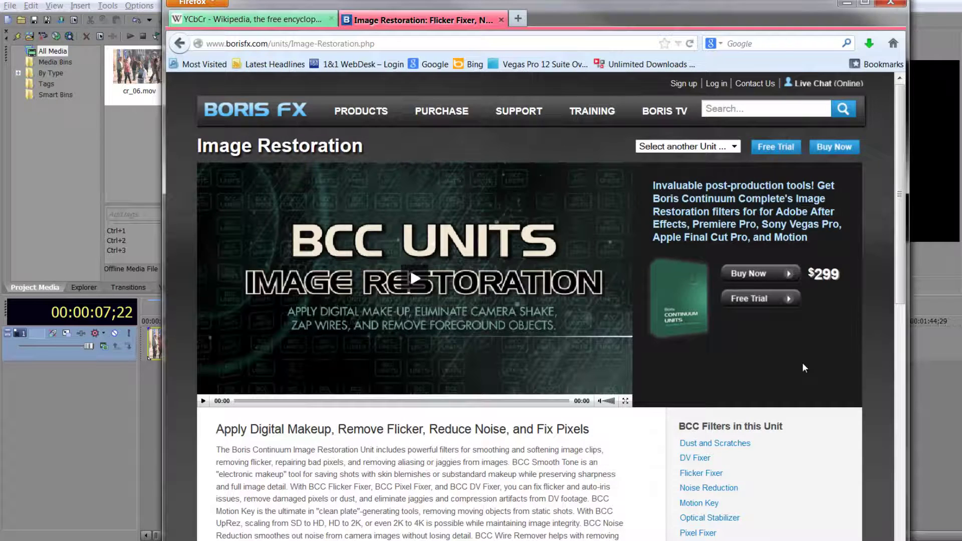
{"action": "scroll", "coordinate": [804, 368], "scroll_direction": "down", "scroll_amount": 3}
{"action": "scroll", "coordinate": [805, 369], "scroll_direction": "up", "scroll_amount": 3}
{"action": "scroll", "coordinate": [805, 365], "scroll_direction": "down", "scroll_amount": 1}
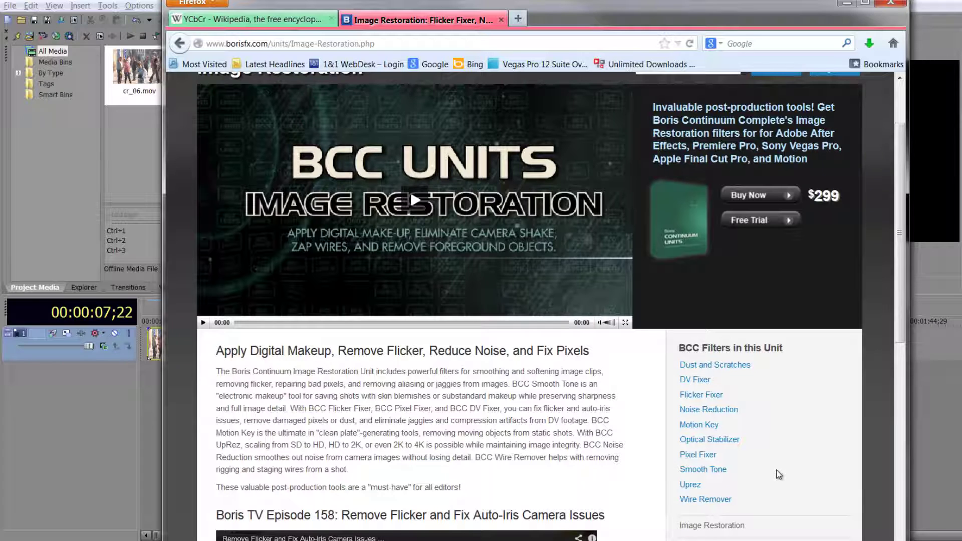
{"action": "scroll", "coordinate": [567, 266], "scroll_direction": "up", "scroll_amount": 2}
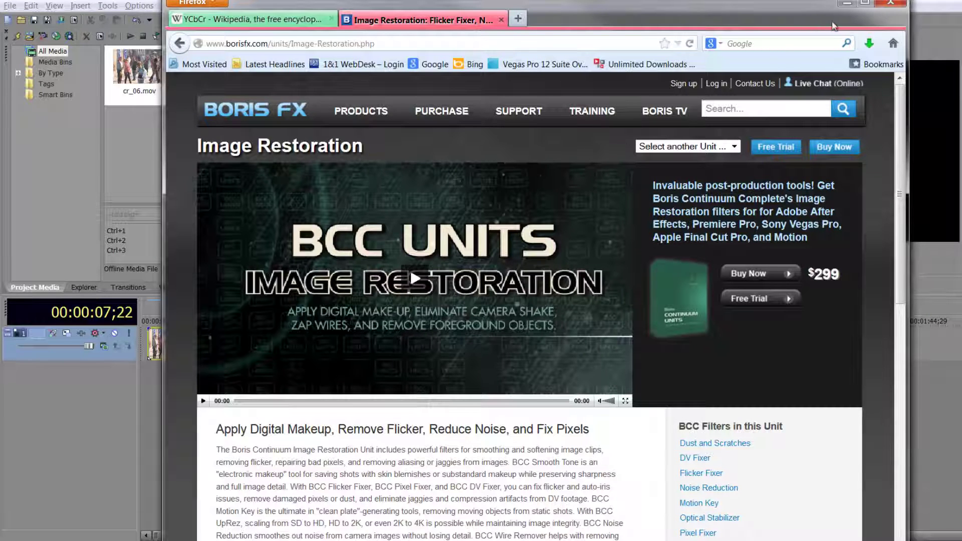
{"action": "left_click", "coordinate": [845, 6]}
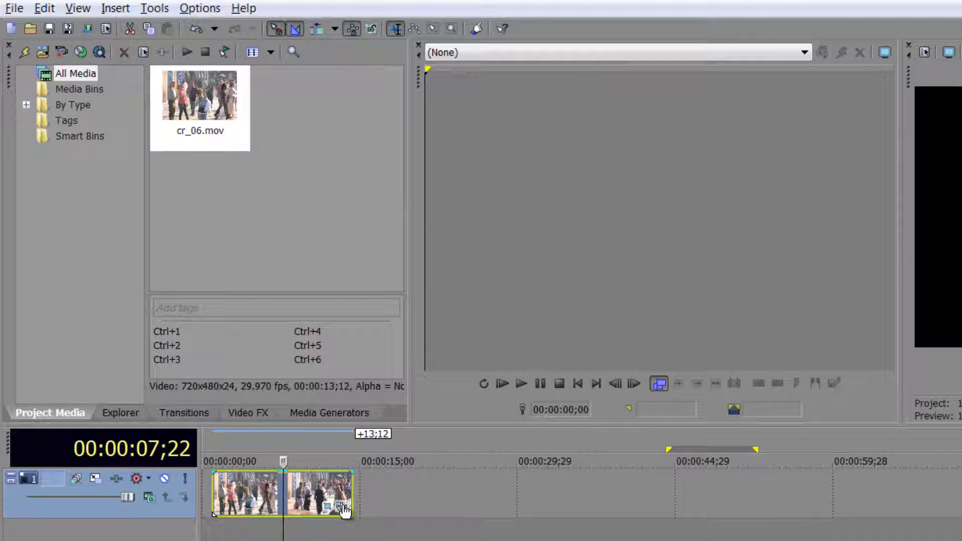
- Expand the complete list of video effects and look through the available BCC plug-ins
{"action": "left_click", "coordinate": [252, 416]}
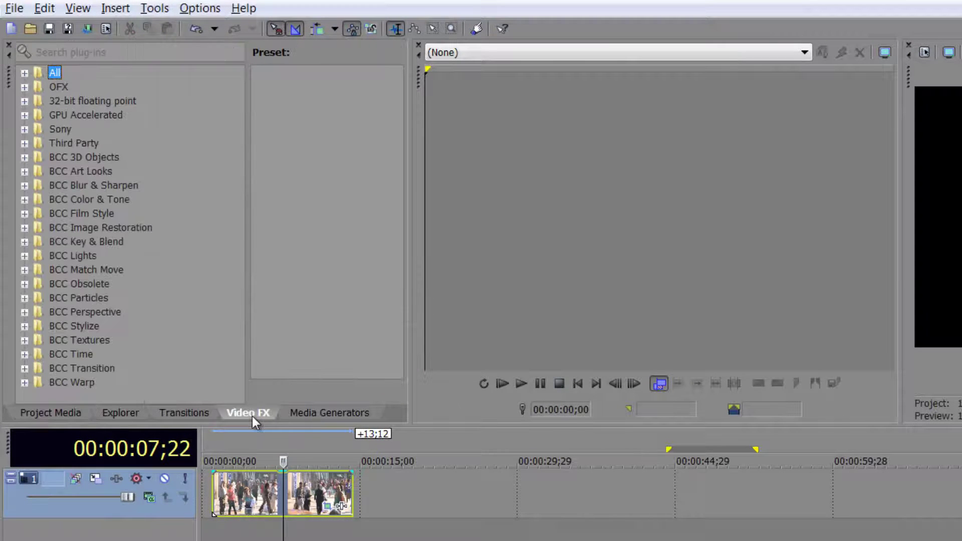
{"action": "left_click", "coordinate": [24, 73]}
{"action": "scroll", "coordinate": [107, 243], "scroll_direction": "down", "scroll_amount": 7}
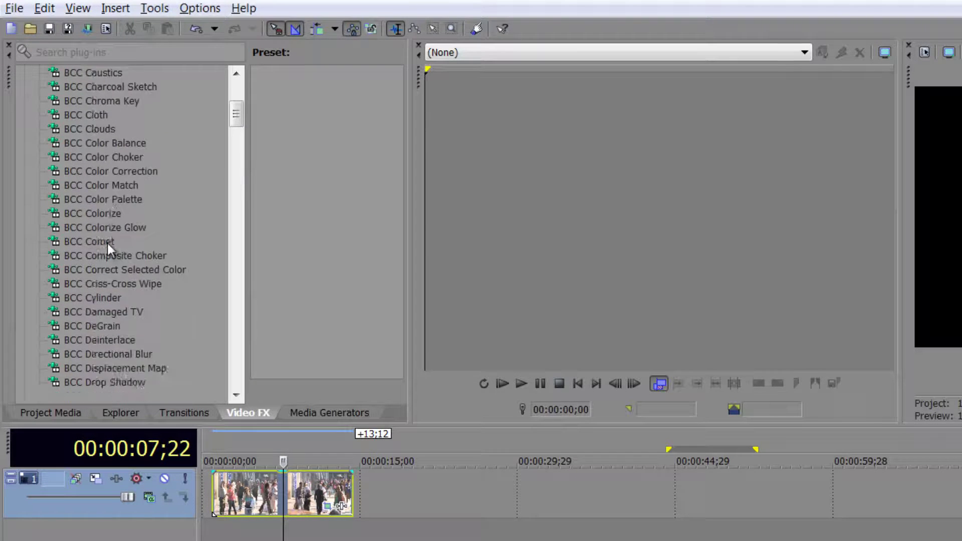
{"action": "scroll", "coordinate": [107, 243], "scroll_direction": "up", "scroll_amount": 6}
{"action": "scroll", "coordinate": [107, 242], "scroll_direction": "up", "scroll_amount": 1}
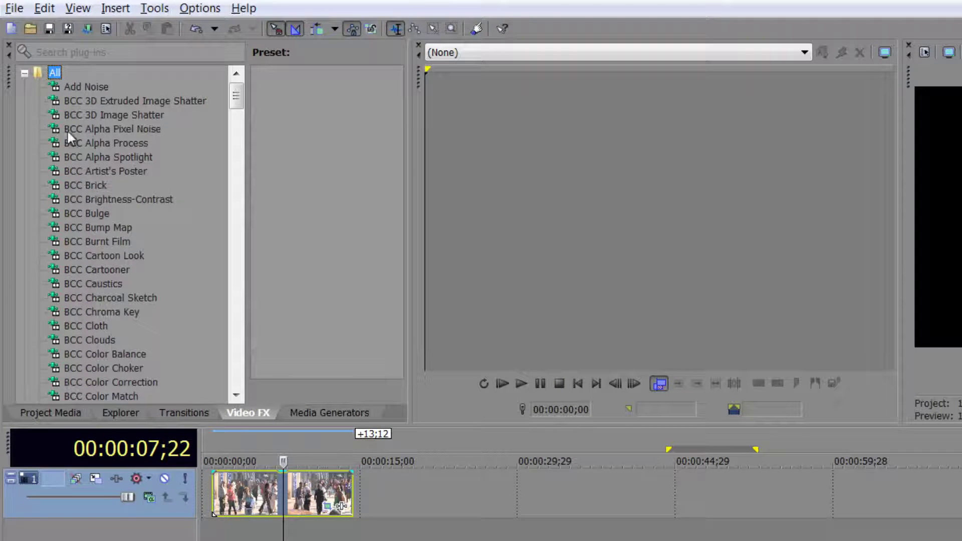
- Collapse the complete effects list, expand the BCC Image Restoration group, and apply BCC UpRez to the cr_06 clip
{"action": "left_click", "coordinate": [24, 73]}
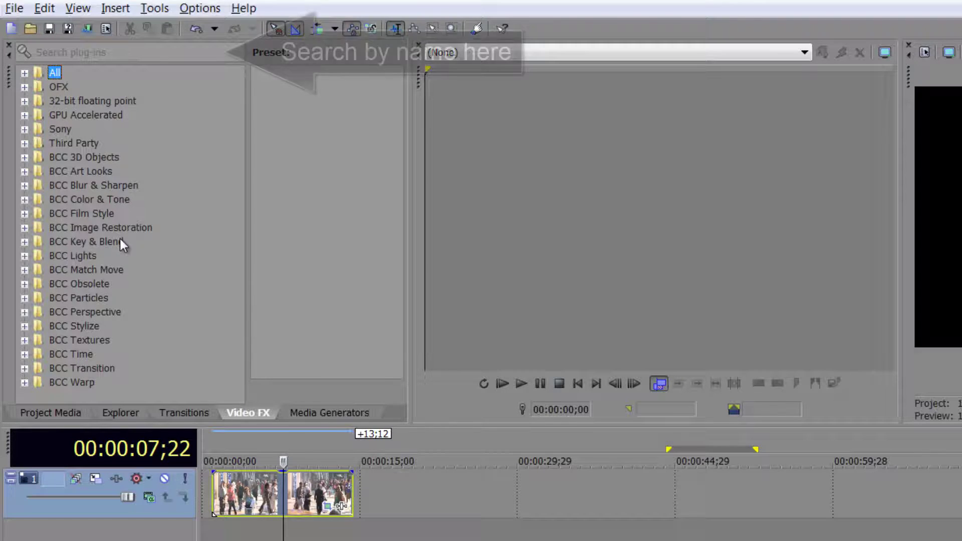
{"action": "left_click", "coordinate": [24, 228]}
{"action": "scroll", "coordinate": [167, 223], "scroll_direction": "down", "scroll_amount": 2}
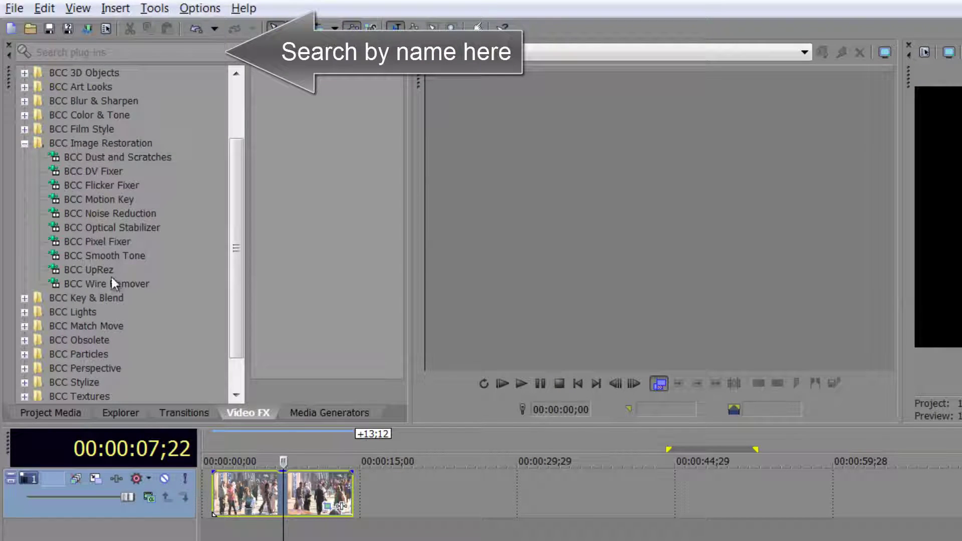
{"action": "left_click_drag", "start_coordinate": [100, 269], "coordinate": [292, 497]}
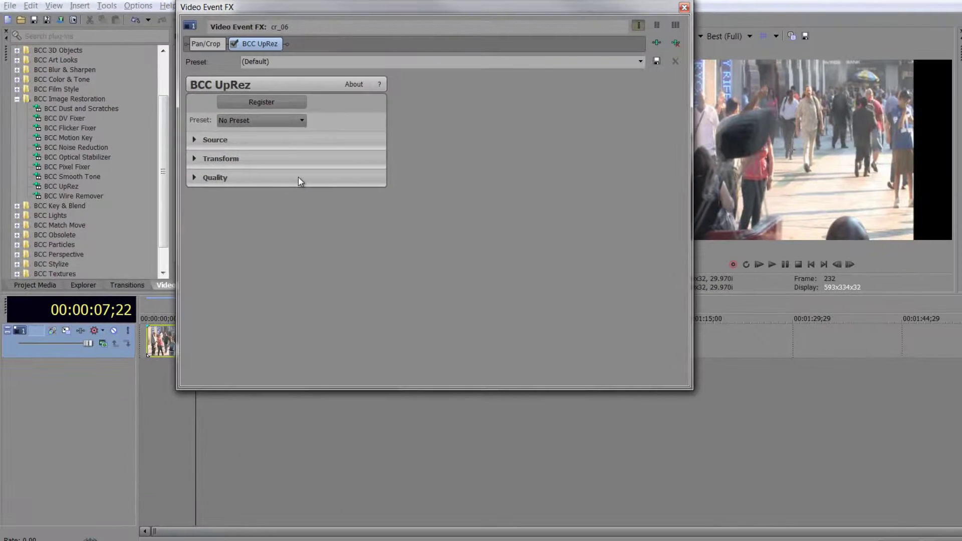
- Check the clip's Pan/Crop settings, return to the BCC UpRez settings, and narrow the effects window to uncover the preview
{"action": "left_click", "coordinate": [206, 43]}
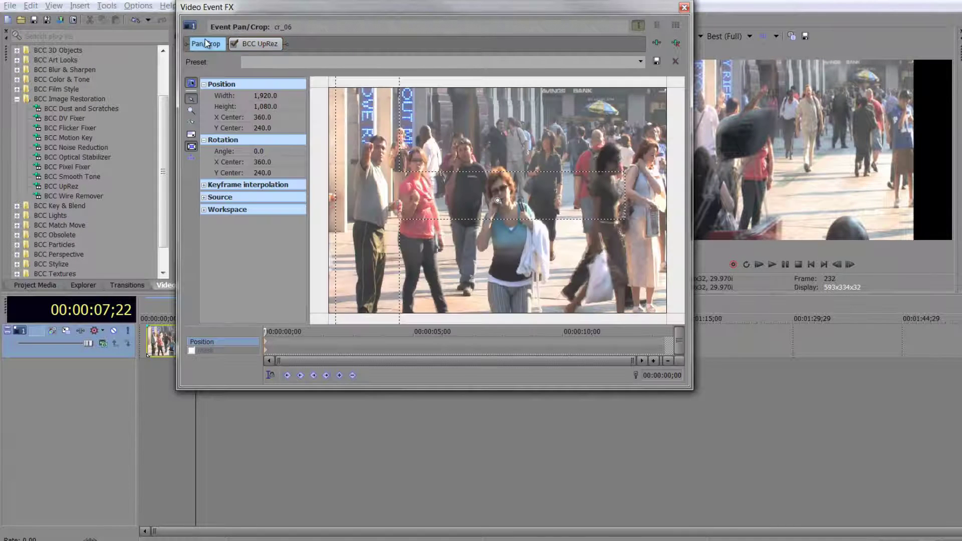
{"action": "left_click", "coordinate": [260, 44]}
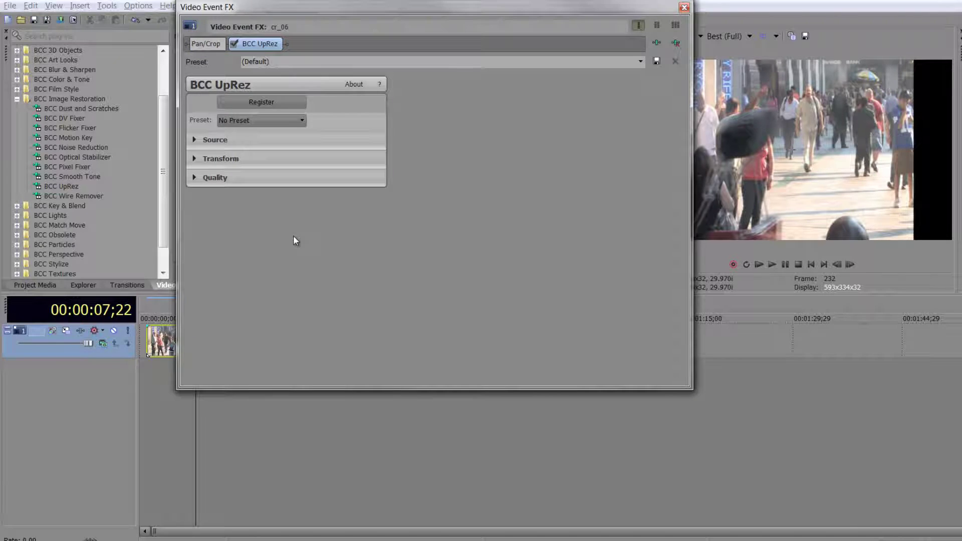
{"action": "left_click_drag", "start_coordinate": [691, 283], "coordinate": [557, 284]}
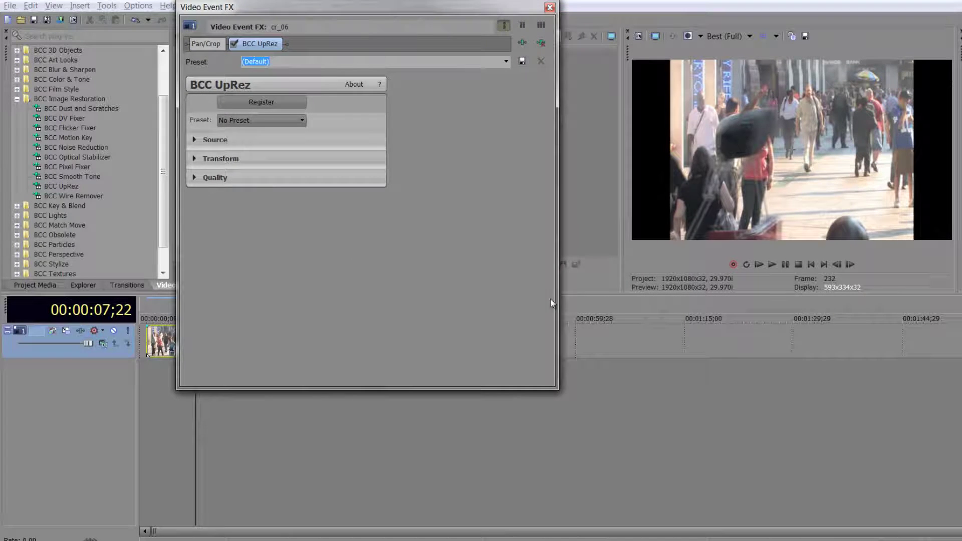
- Set the UpRez source pixel aspect ratio to Square Pixels and keep the source size at Custom Size
{"action": "left_click", "coordinate": [194, 140]}
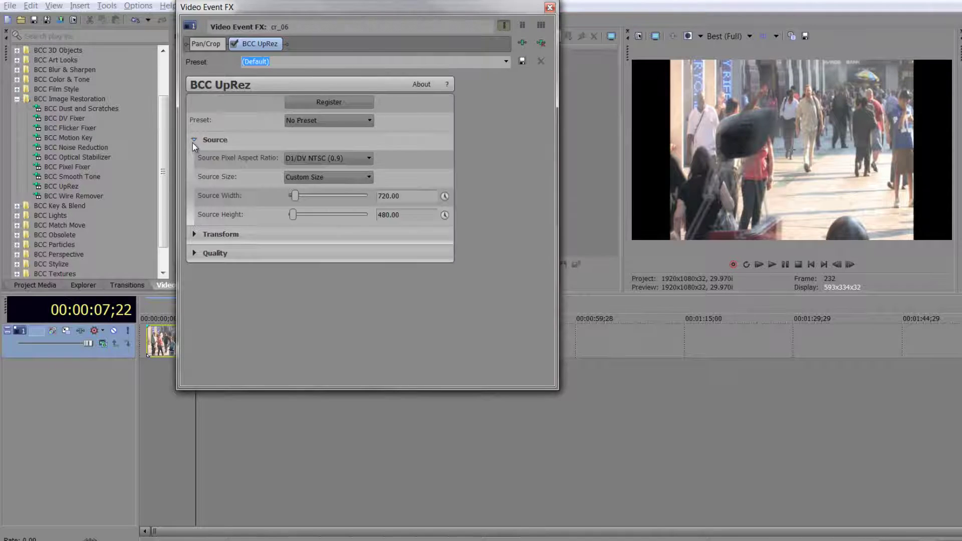
{"action": "left_click", "coordinate": [349, 157]}
{"action": "left_click", "coordinate": [345, 171]}
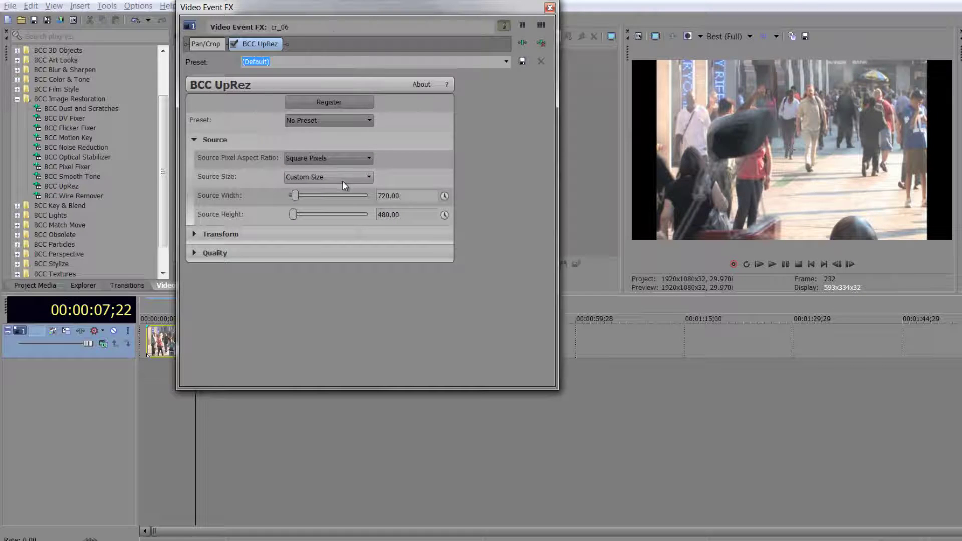
{"action": "left_click", "coordinate": [371, 176]}
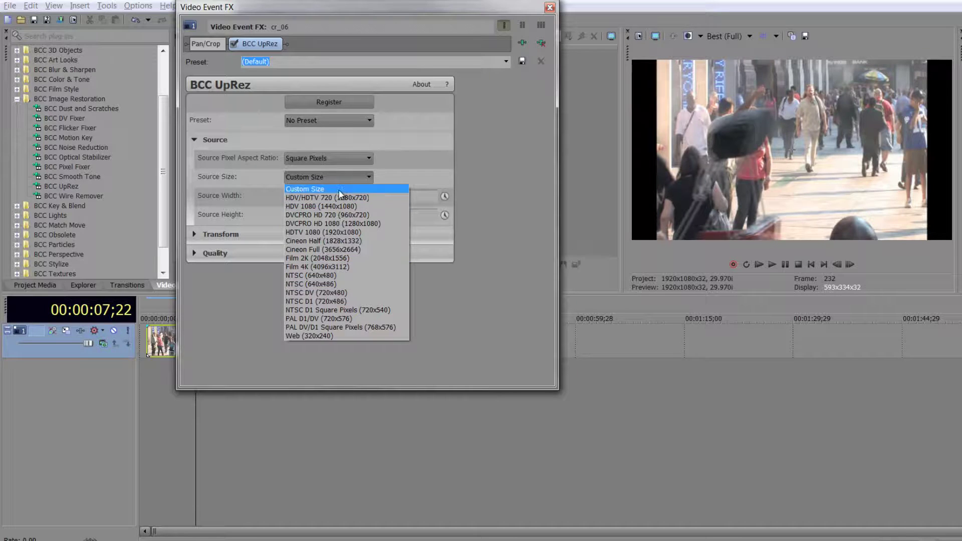
{"action": "left_click", "coordinate": [395, 189]}
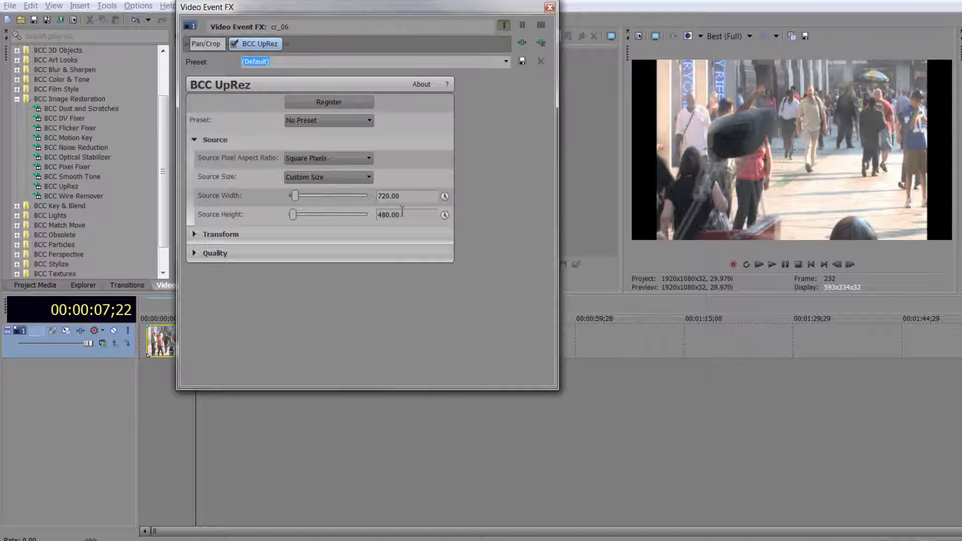
- Show the UpRez Transform settings and compare the preview with the effect disabled and enabled
{"action": "left_click", "coordinate": [195, 235]}
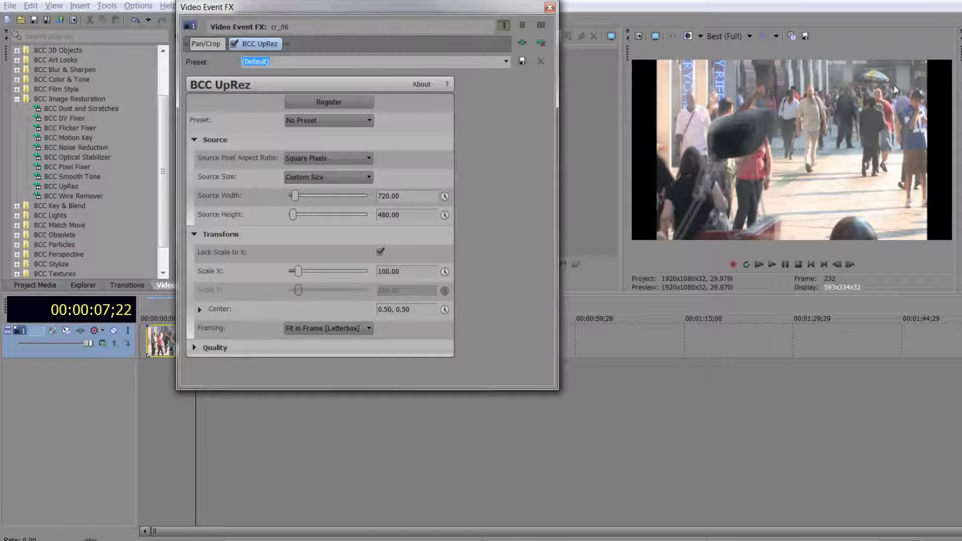
{"action": "left_click", "coordinate": [233, 44]}
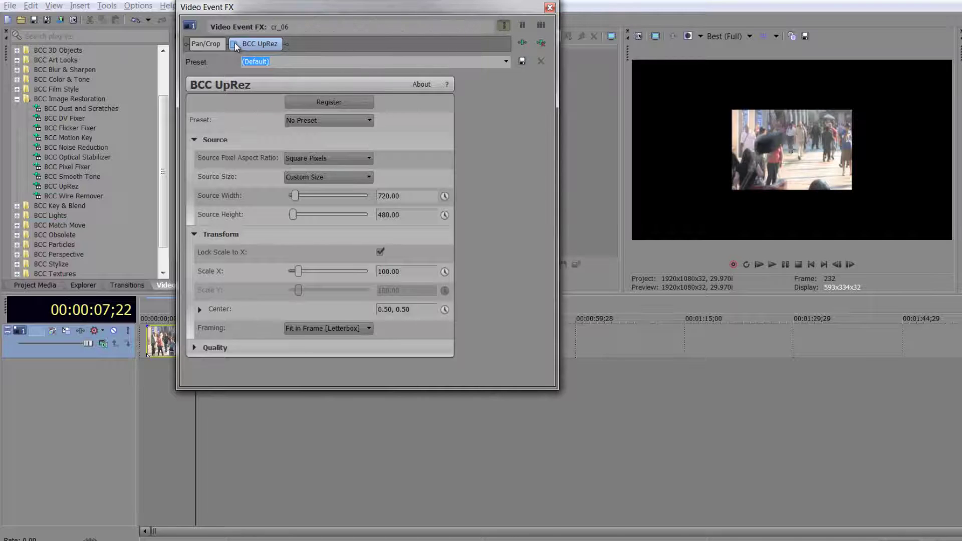
{"action": "left_click", "coordinate": [234, 44]}
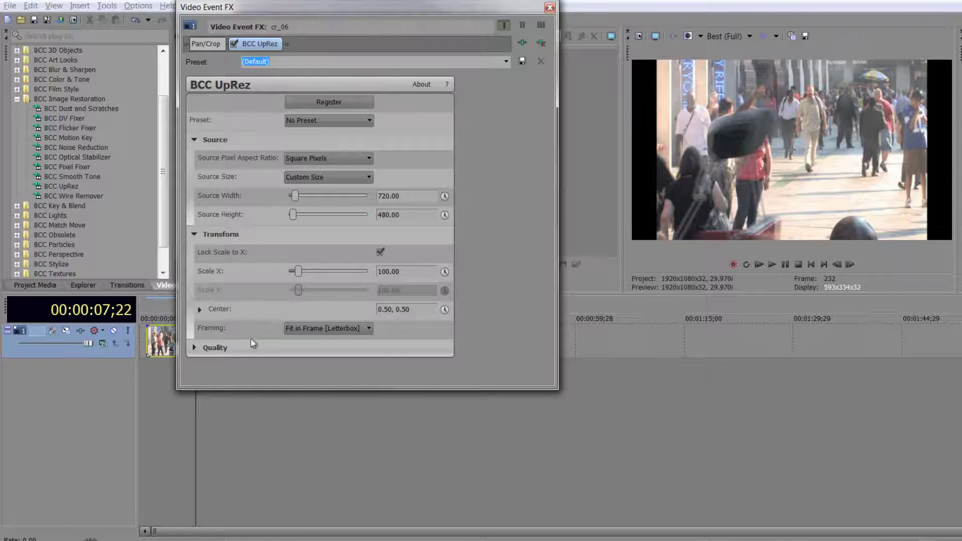
- Look through the UpRez framing options and choose Fill Frame [Crop]
{"action": "left_click", "coordinate": [359, 328]}
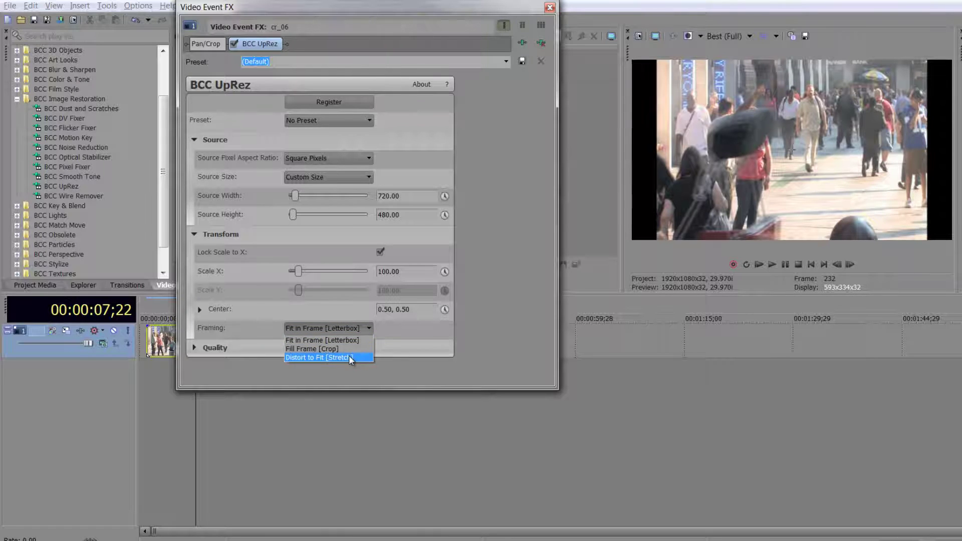
{"action": "left_click", "coordinate": [347, 295]}
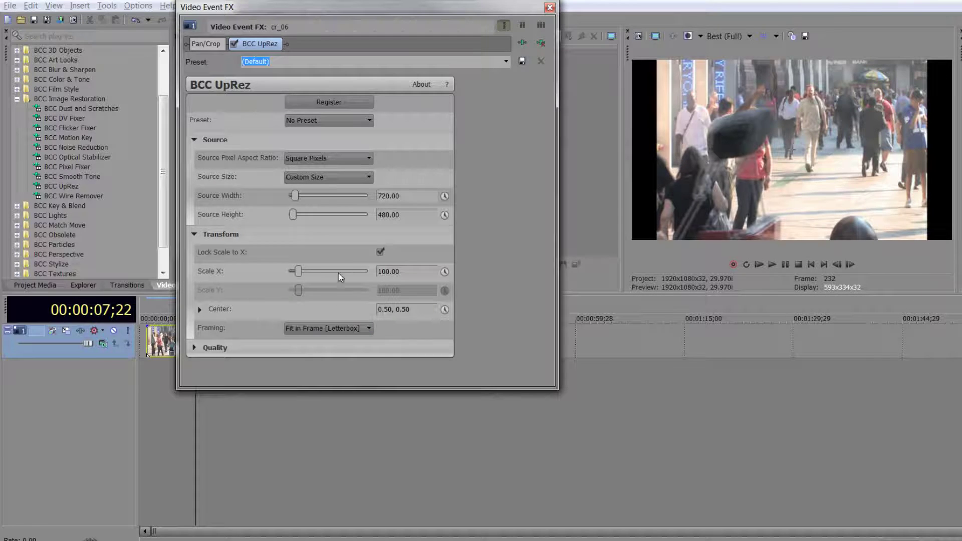
{"action": "left_click", "coordinate": [355, 326]}
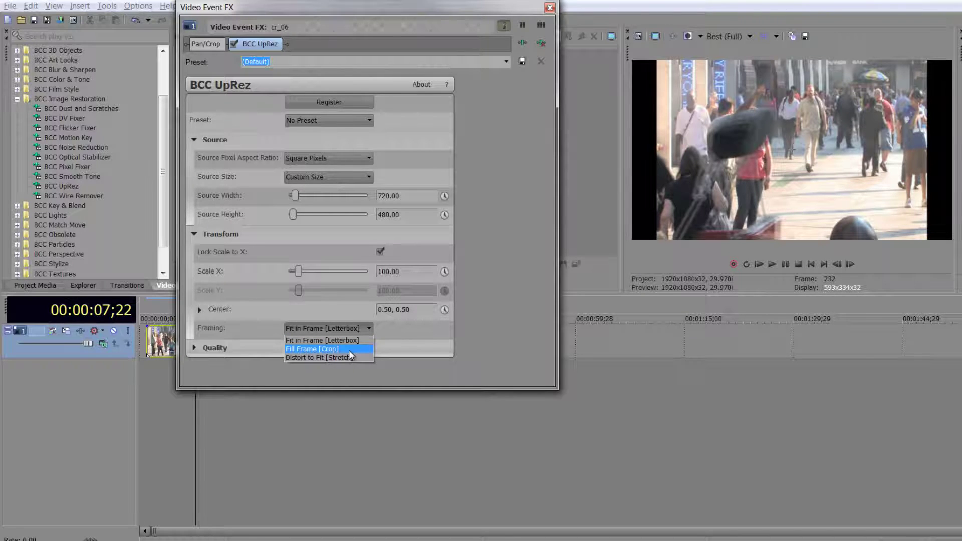
{"action": "left_click", "coordinate": [348, 350]}
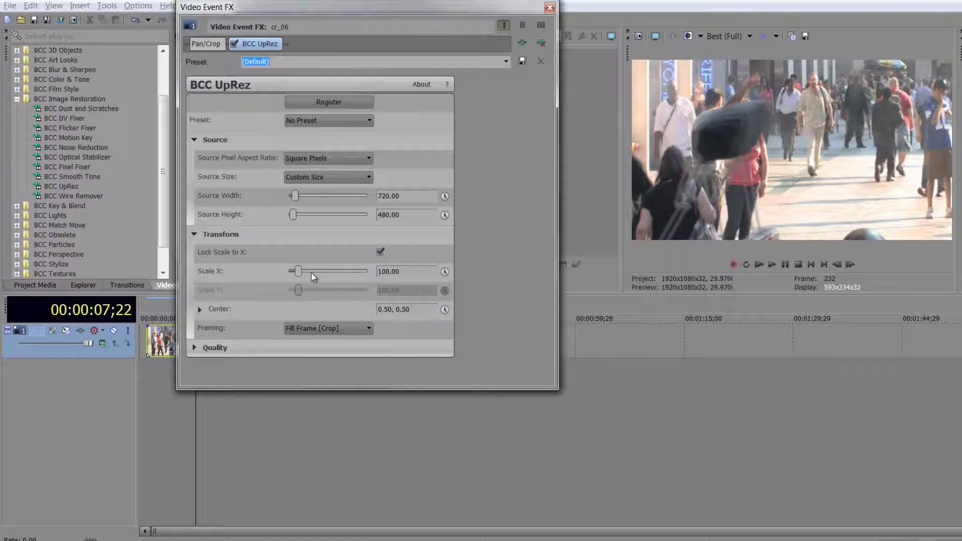
- Increase UpRez Scale X to about 103.95, shift the center to about 0.49, 0.46, and collapse the Transform settings
{"action": "left_click_drag", "start_coordinate": [299, 273], "coordinate": [300, 282]}
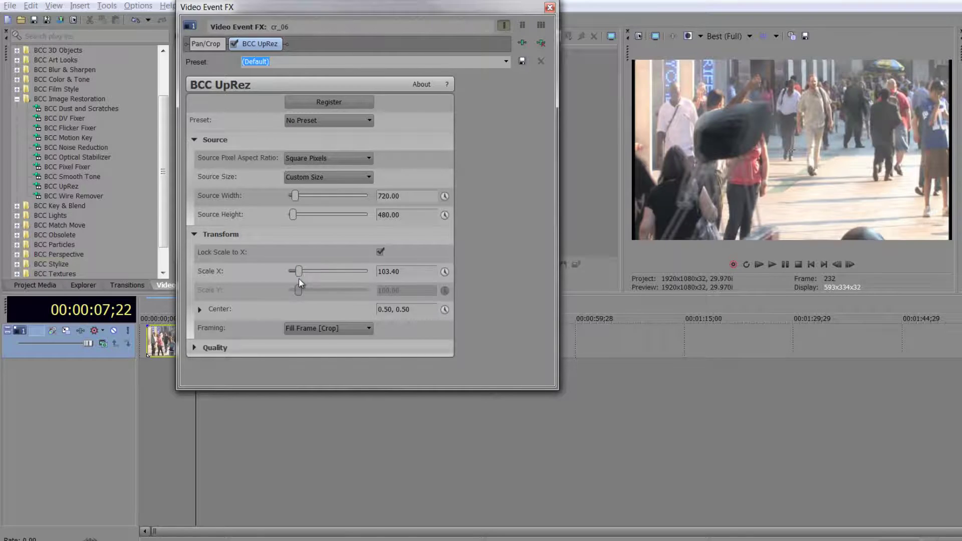
{"action": "left_click_drag", "start_coordinate": [298, 279], "coordinate": [299, 279]}
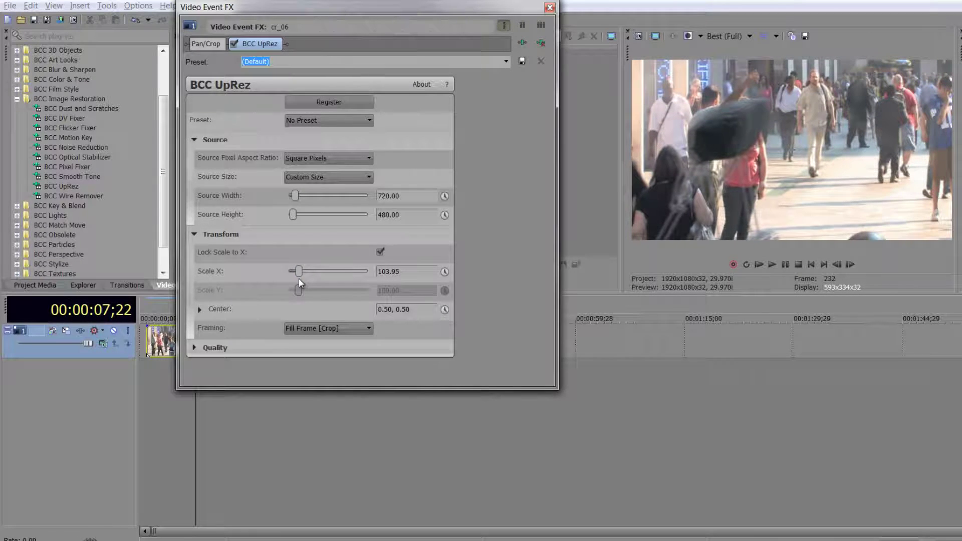
{"action": "left_click", "coordinate": [199, 309]}
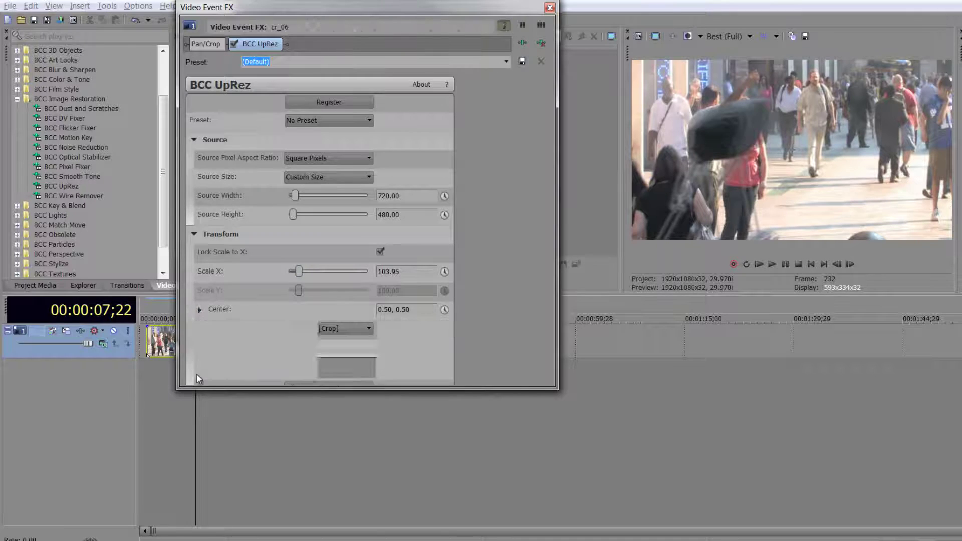
{"action": "left_click_drag", "start_coordinate": [346, 351], "coordinate": [346, 358]}
{"action": "mouse_move", "coordinate": [347, 352]}
{"action": "left_mouse_down"}
{"action": "mouse_move", "coordinate": [346, 341]}
{"action": "mouse_move", "coordinate": [346, 354]}
{"action": "left_mouse_up"}
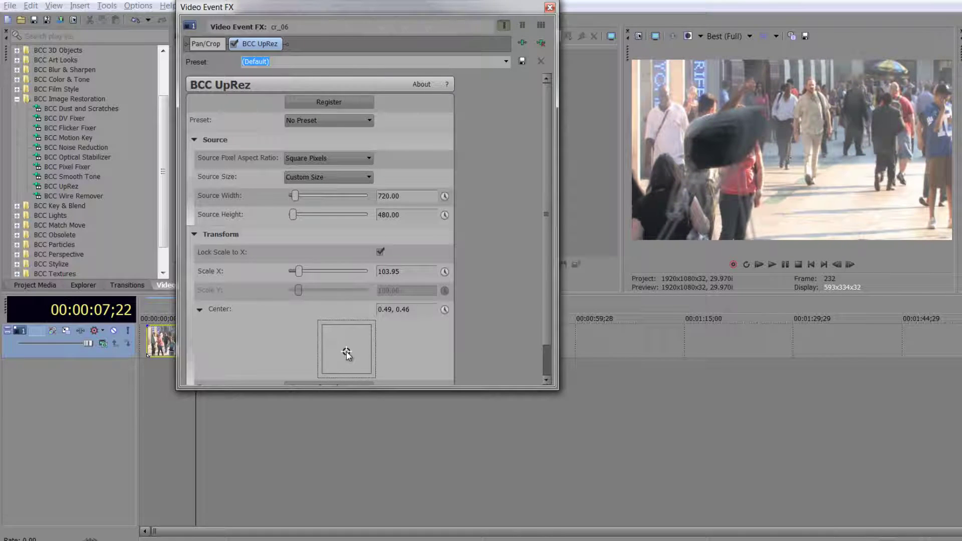
{"action": "left_click", "coordinate": [195, 234]}
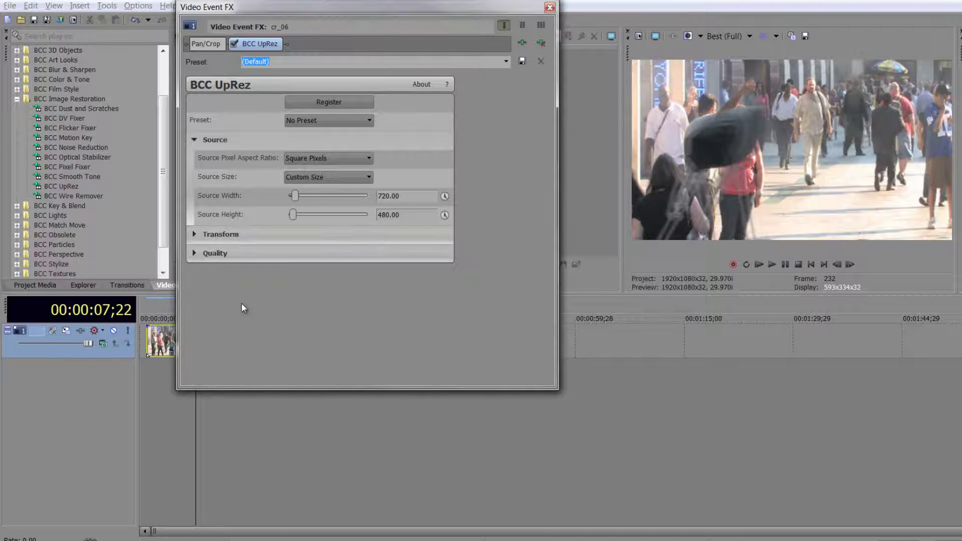
- Set the UpRez quality method to Magic Sharp and enlarge the video preview area
{"action": "left_click", "coordinate": [194, 253]}
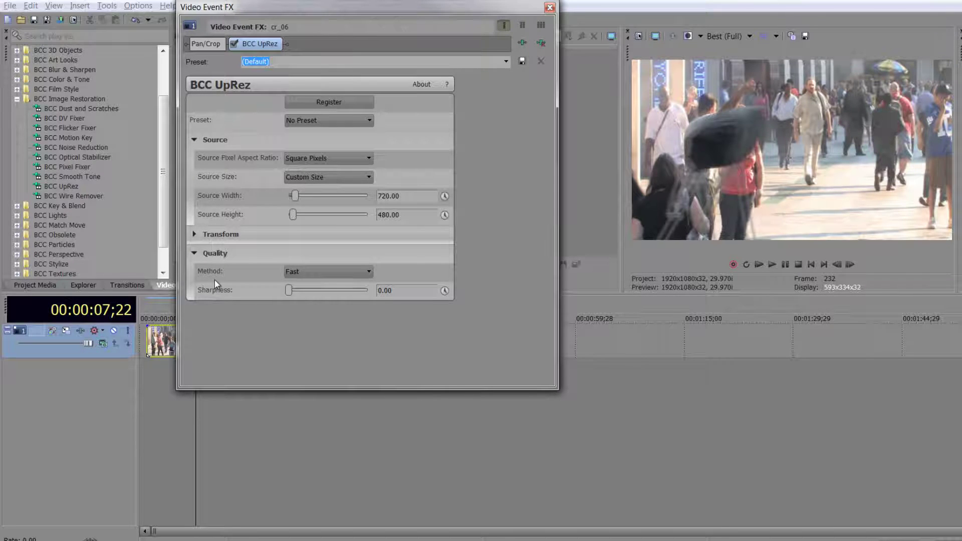
{"action": "left_click", "coordinate": [325, 271]}
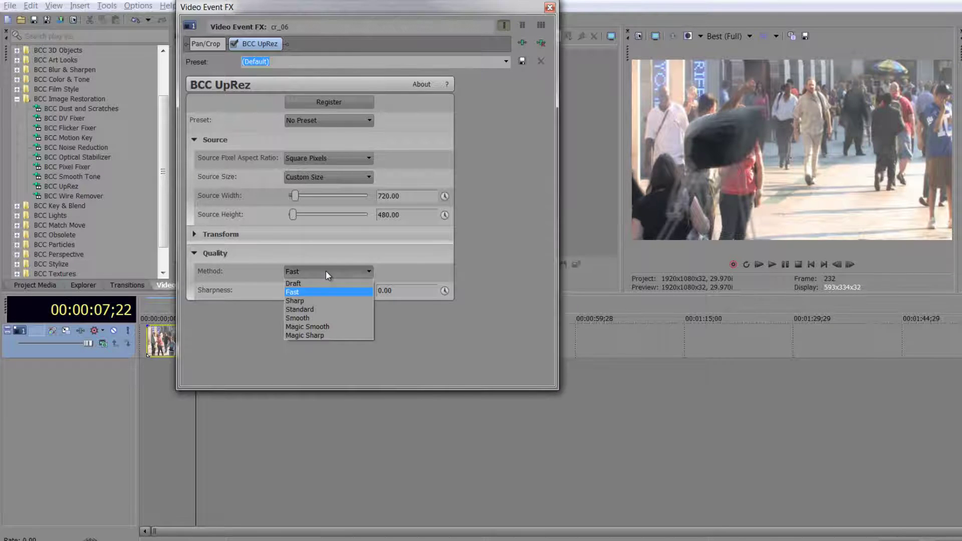
{"action": "left_click", "coordinate": [324, 335]}
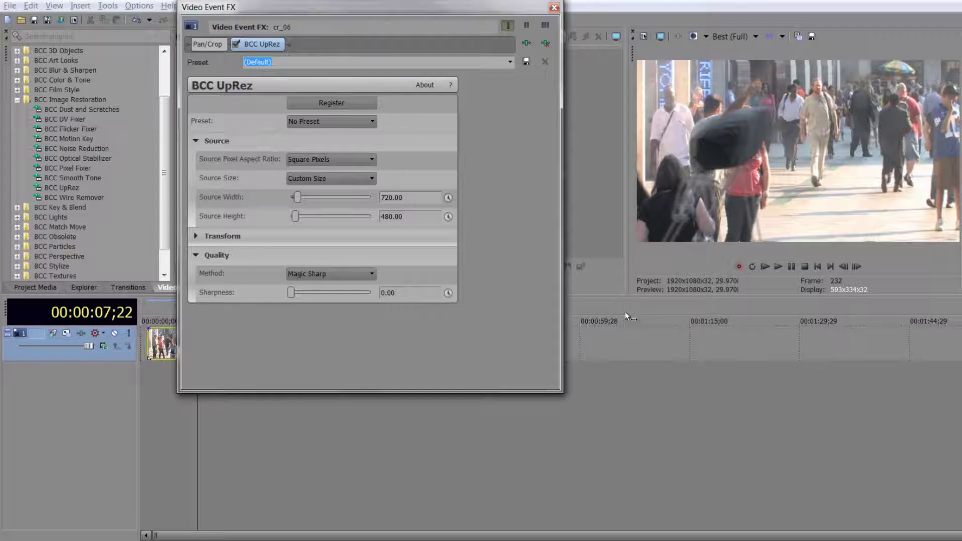
{"action": "left_click_drag", "start_coordinate": [630, 288], "coordinate": [592, 354]}
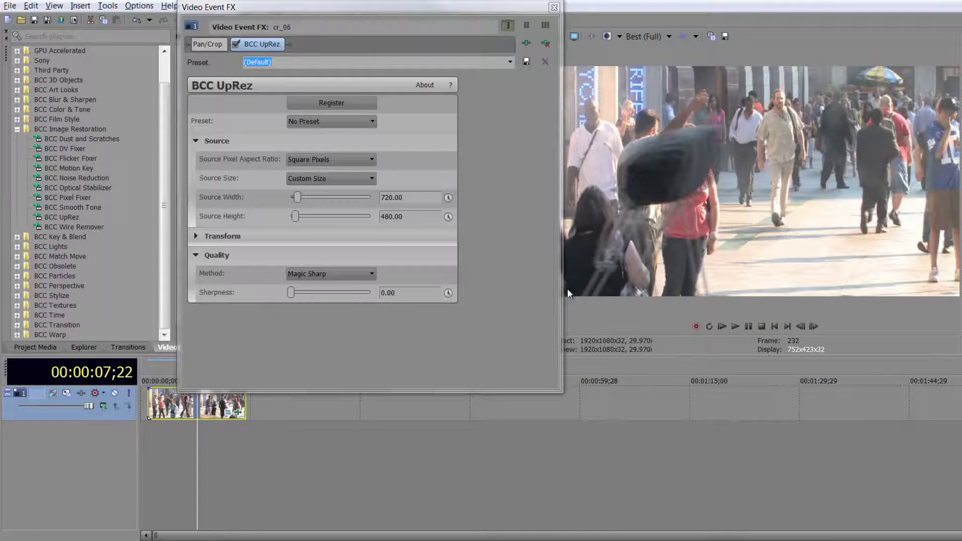
- Try UpRez Sharpness at its maximum of 100, compare it with low values, and bring it back to 0
{"action": "left_click_drag", "start_coordinate": [289, 294], "coordinate": [433, 296]}
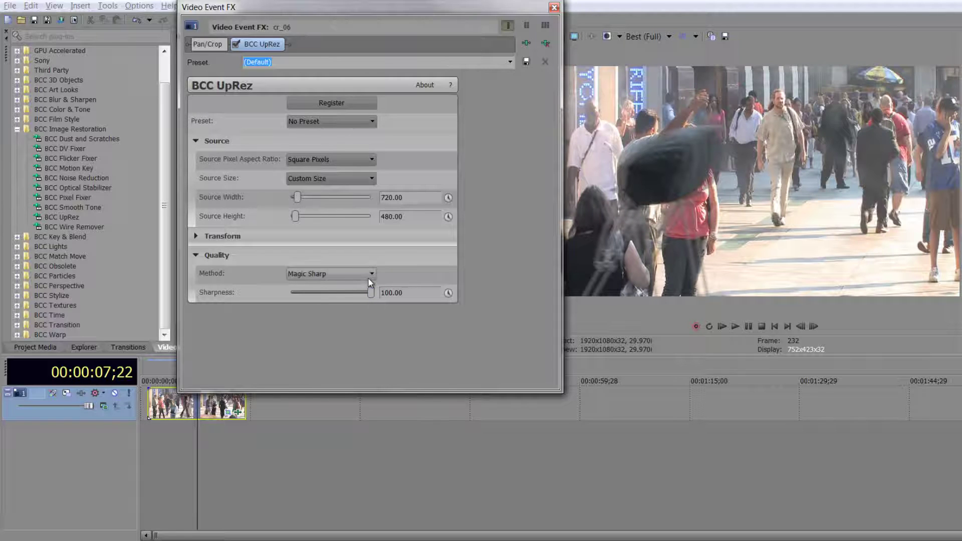
{"action": "left_click_drag", "start_coordinate": [371, 292], "coordinate": [294, 297]}
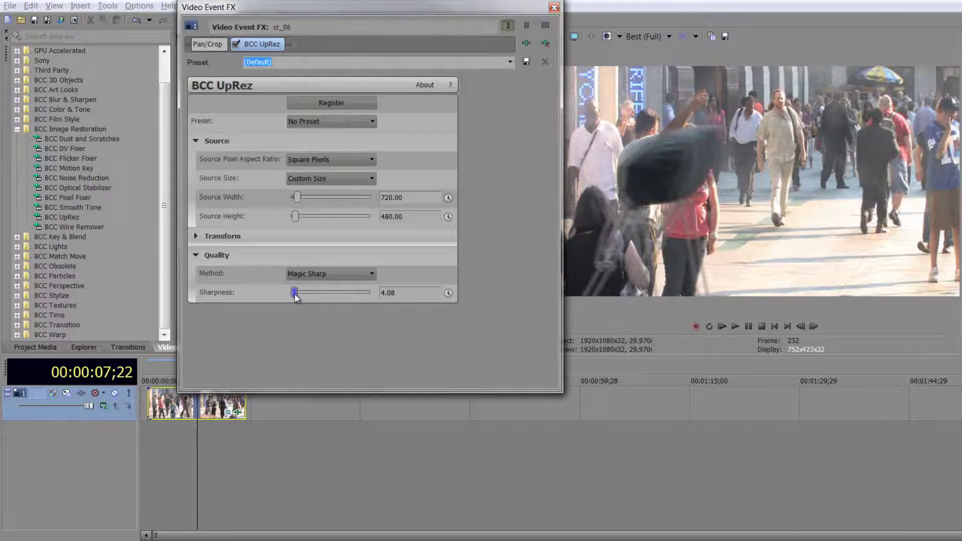
{"action": "left_click_drag", "start_coordinate": [294, 297], "coordinate": [381, 289]}
{"action": "left_click_drag", "start_coordinate": [372, 294], "coordinate": [299, 296]}
- Try the Magic Smooth quality method, switch back to Magic Sharp, and close the effects window
{"action": "left_click", "coordinate": [338, 266]}
{"action": "left_click", "coordinate": [335, 326]}
{"action": "left_click", "coordinate": [321, 274]}
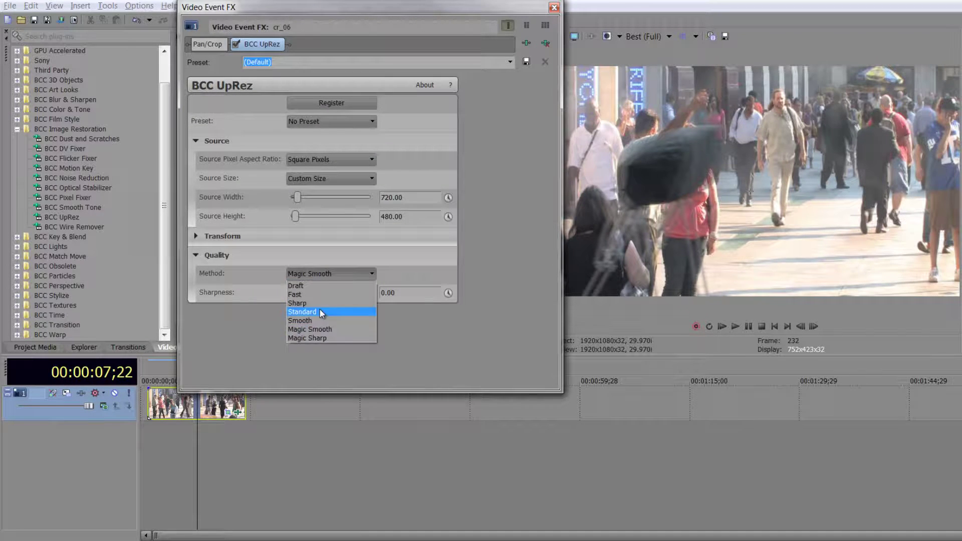
{"action": "left_click", "coordinate": [319, 339]}
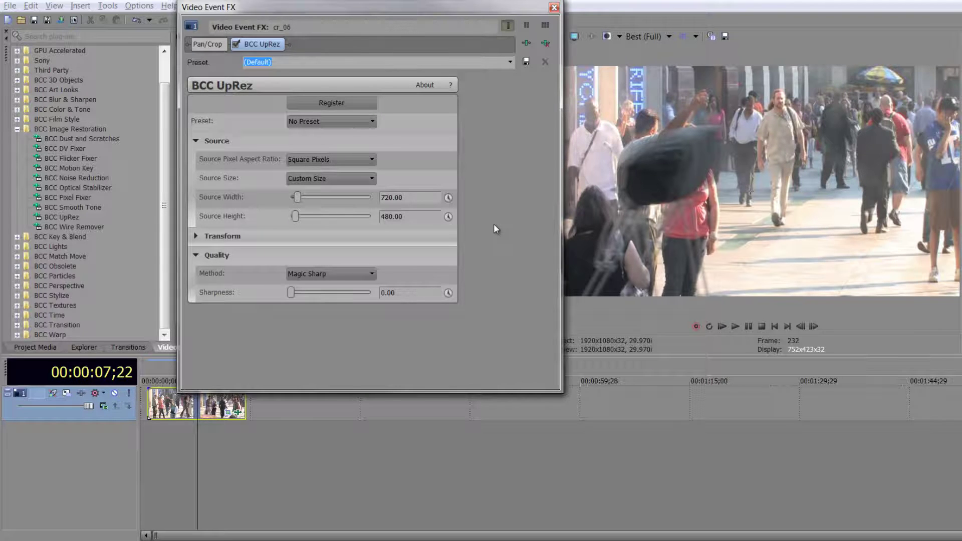
{"action": "left_click", "coordinate": [552, 8]}
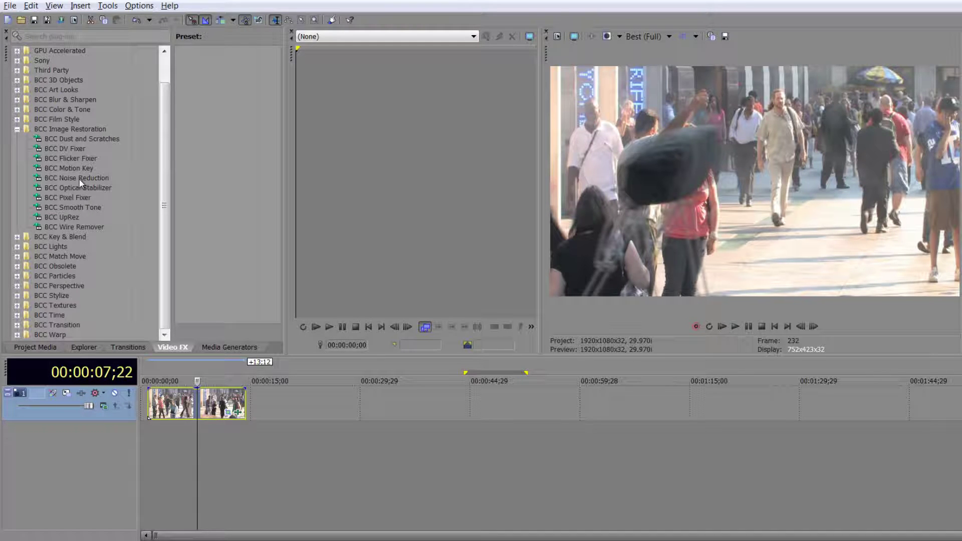
- Try BCC Noise Reduction on the clip, review its settings in a taller window, remove it, and close the effects window
{"action": "left_click_drag", "start_coordinate": [79, 178], "coordinate": [223, 403]}
{"action": "left_click_drag", "start_coordinate": [334, 391], "coordinate": [331, 524]}
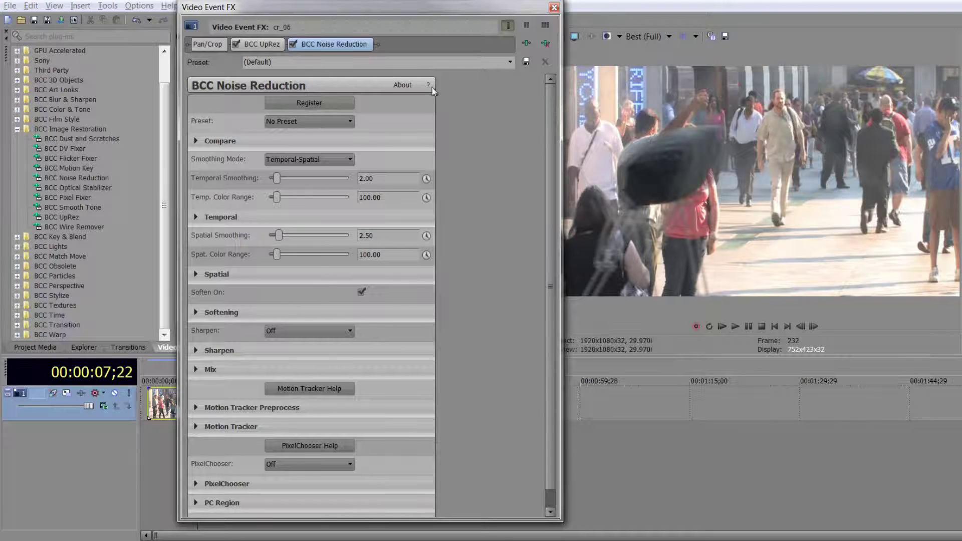
{"action": "left_click", "coordinate": [545, 43]}
{"action": "left_click", "coordinate": [554, 7]}
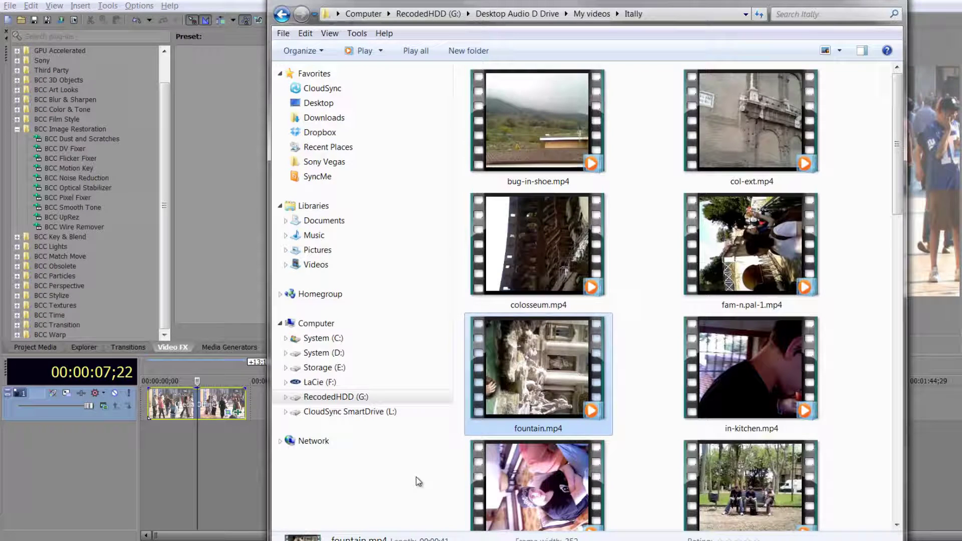
- Play fountain.mp4 from the Itally folder in Windows Explorer and pause its playback
{"action": "double_click", "coordinate": [539, 388]}
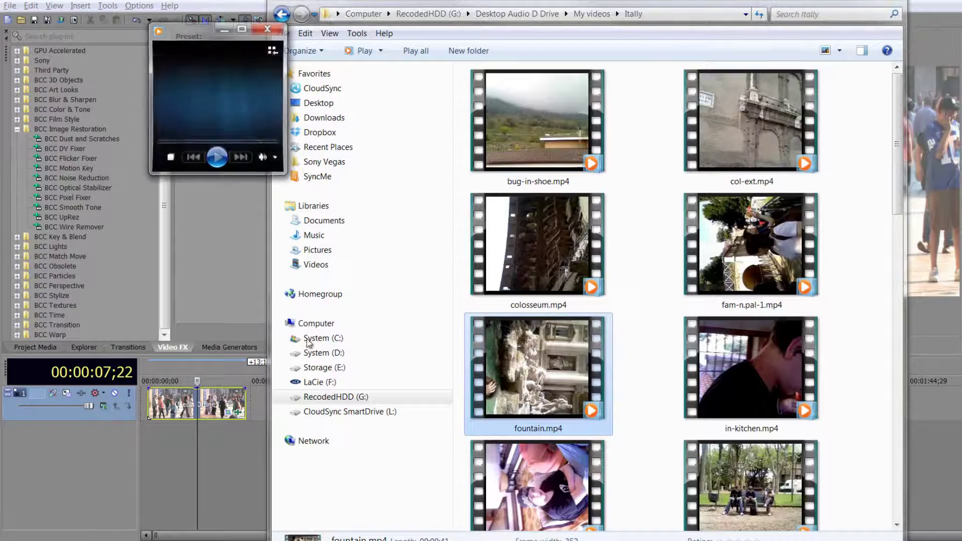
{"action": "left_click", "coordinate": [248, 183]}
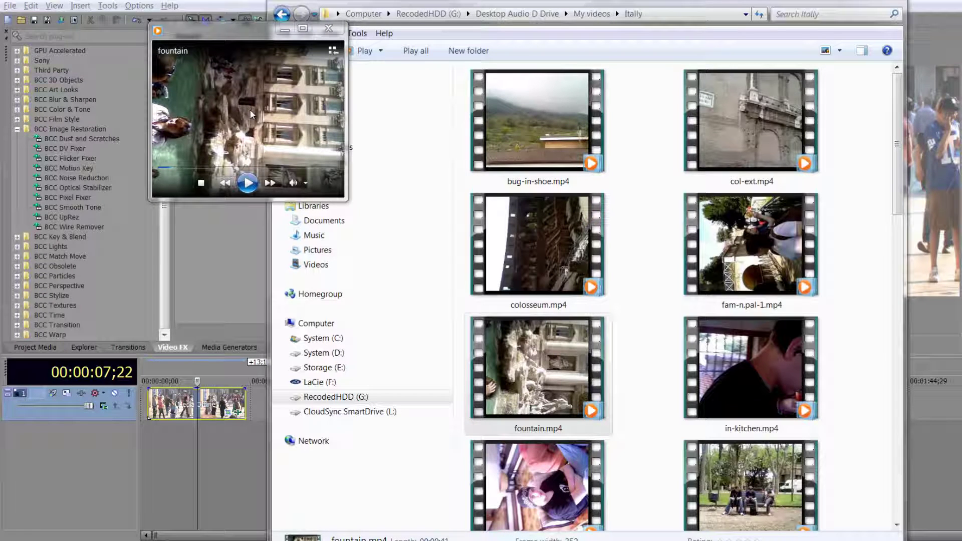
- Close the media player, import fountain.mp4 into the project media, and place it on the timeline after the cr_06 clip
{"action": "left_click", "coordinate": [329, 29]}
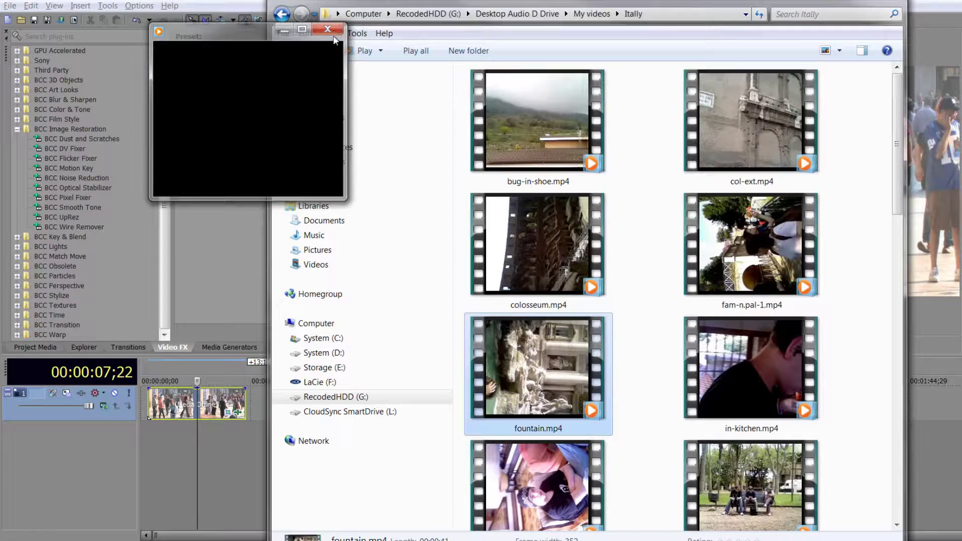
{"action": "left_click_drag", "start_coordinate": [2, 376], "coordinate": [178, 171]}
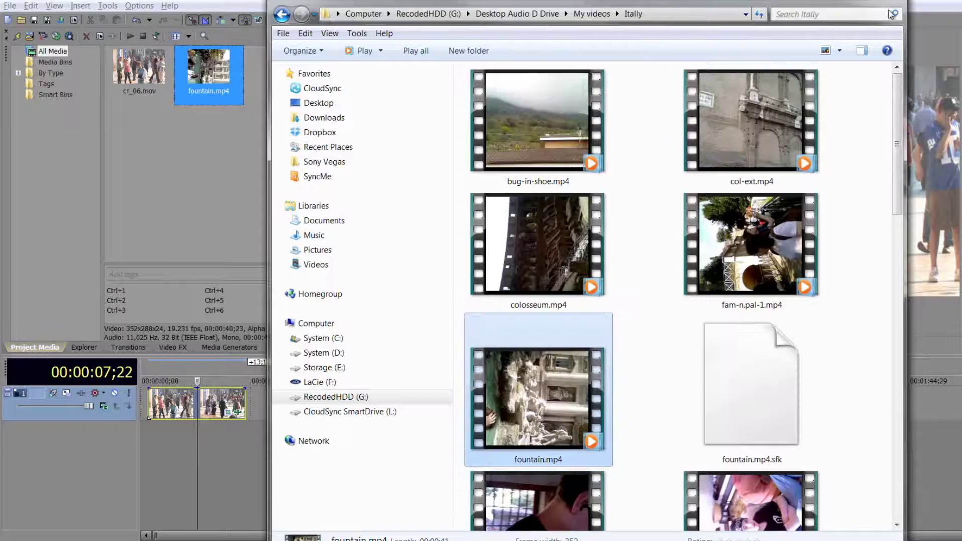
{"action": "left_click", "coordinate": [219, 89]}
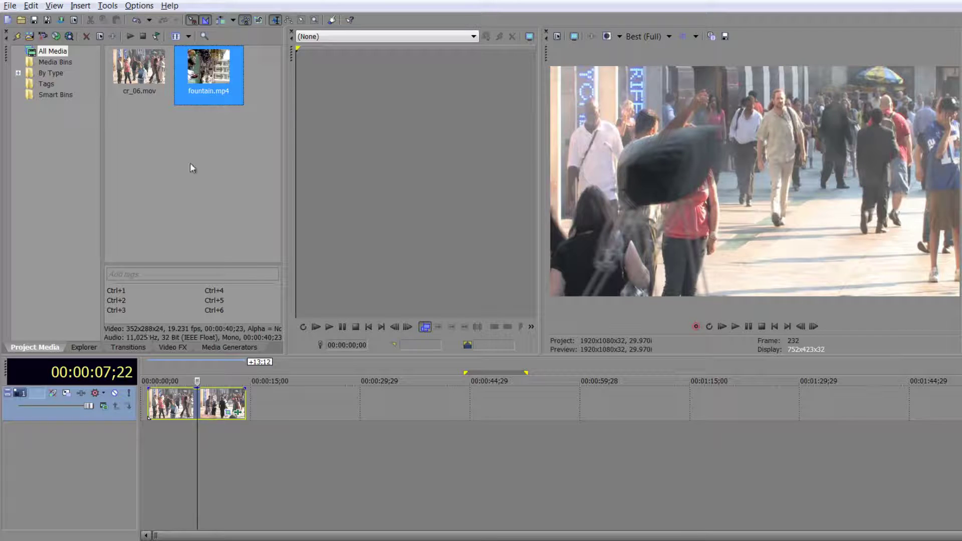
{"action": "left_click_drag", "start_coordinate": [211, 73], "coordinate": [455, 405]}
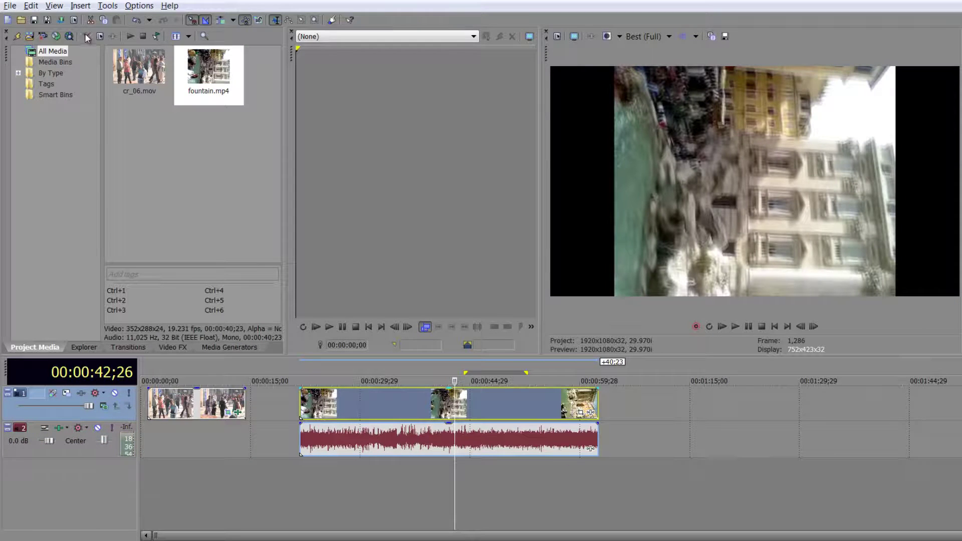
- Check the frame size, frame rate and pixel aspect of fountain.mp4 in its media properties, and close them
{"action": "left_click", "coordinate": [233, 85]}
{"action": "left_click", "coordinate": [102, 36]}
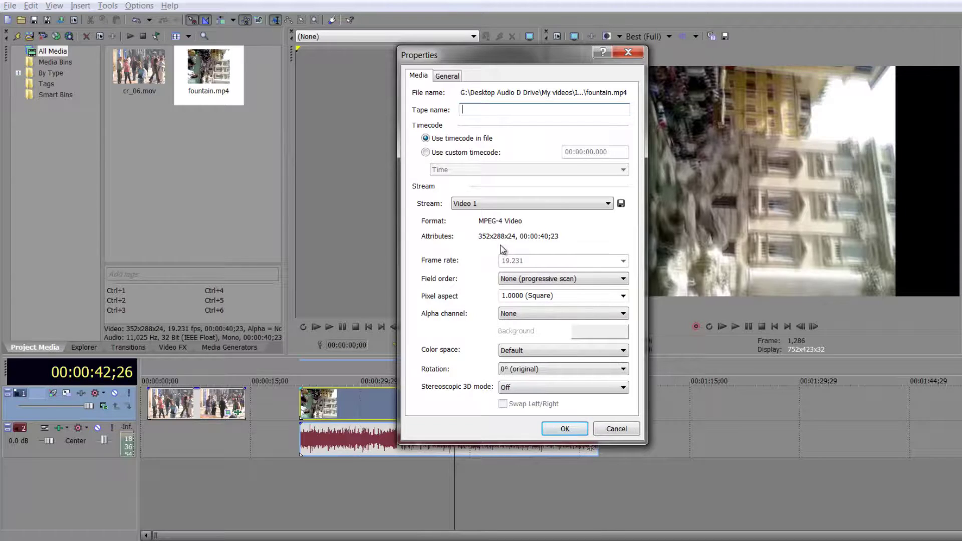
{"action": "left_click", "coordinate": [557, 436]}
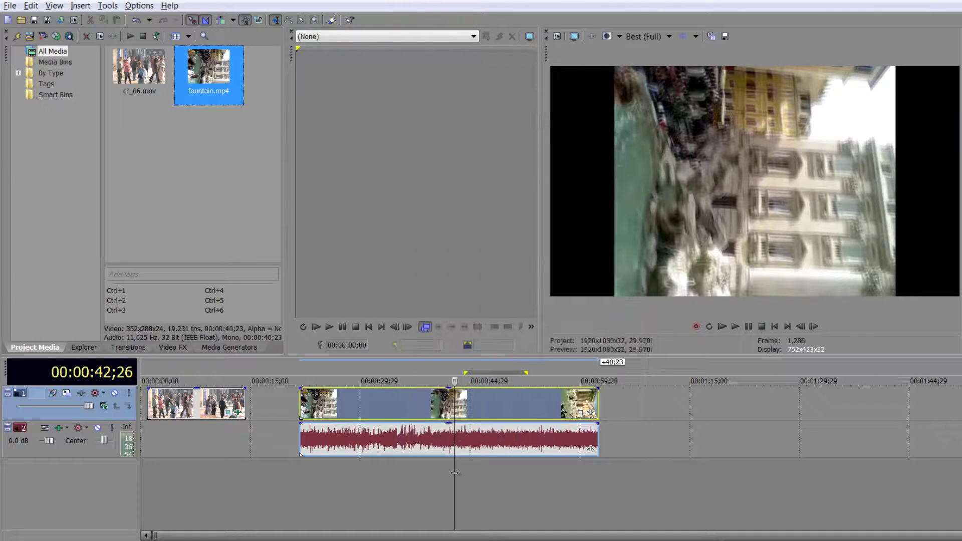
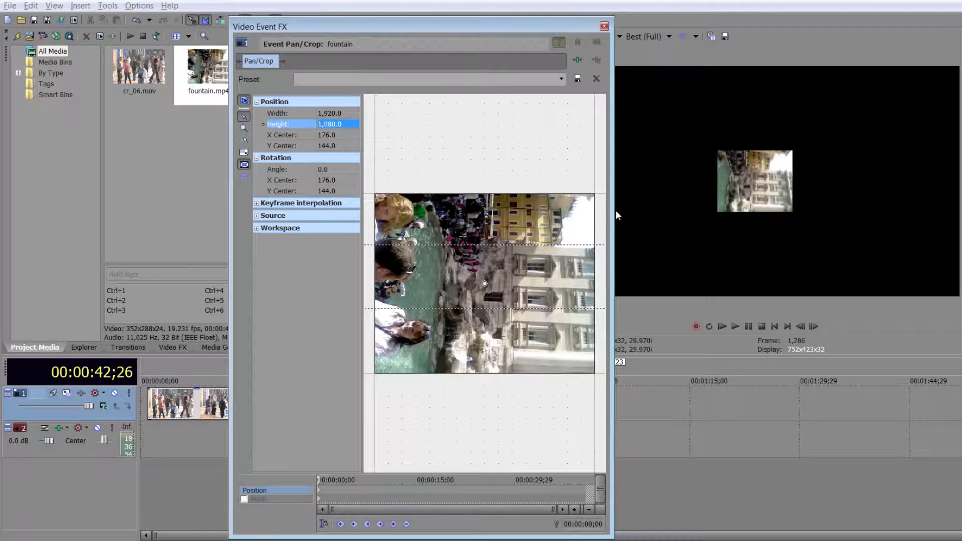
- Try a rotation angle of -90 for the fountain clip in Event Pan/Crop
{"action": "left_click", "coordinate": [486, 153]}
{"action": "scroll", "coordinate": [485, 154], "scroll_direction": "down", "scroll_amount": 5}
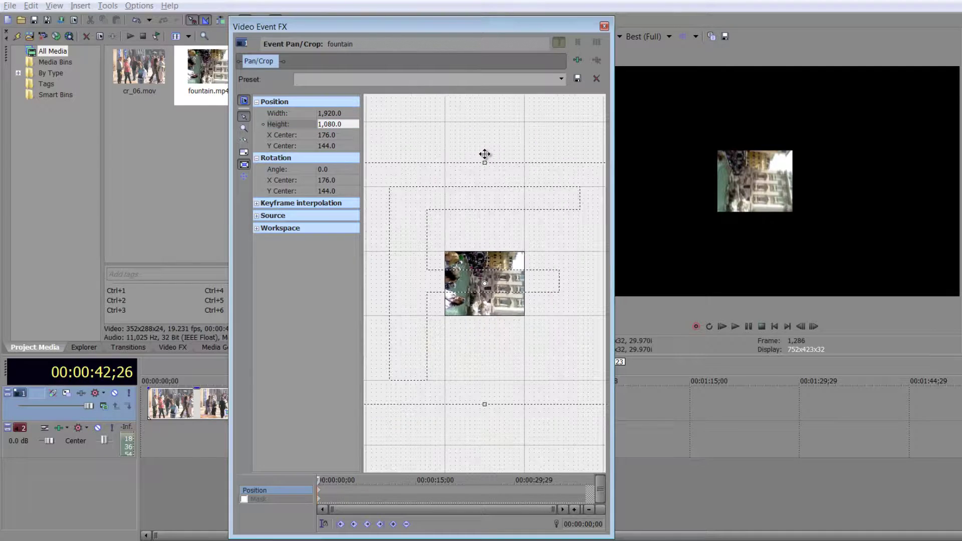
{"action": "scroll", "coordinate": [484, 154], "scroll_direction": "down", "scroll_amount": 4}
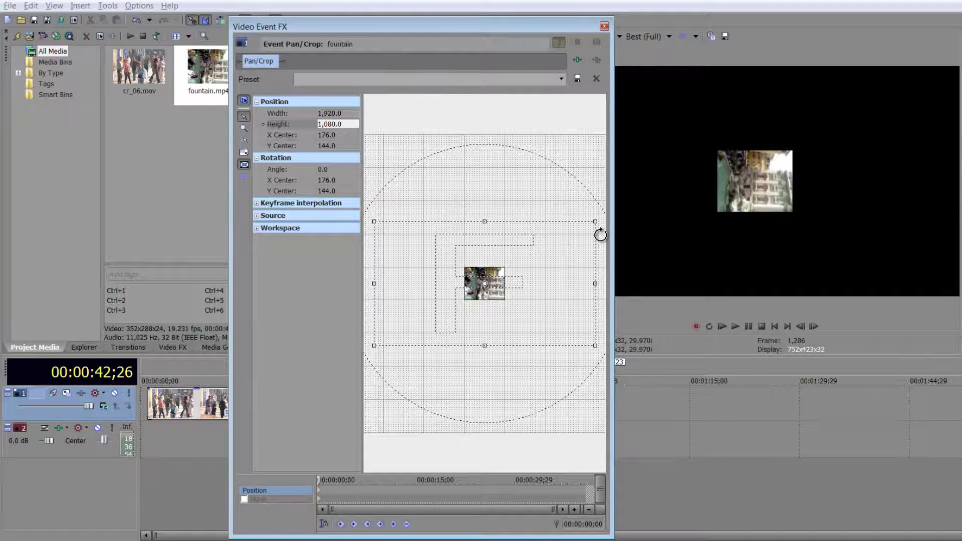
{"action": "left_click", "coordinate": [326, 171]}
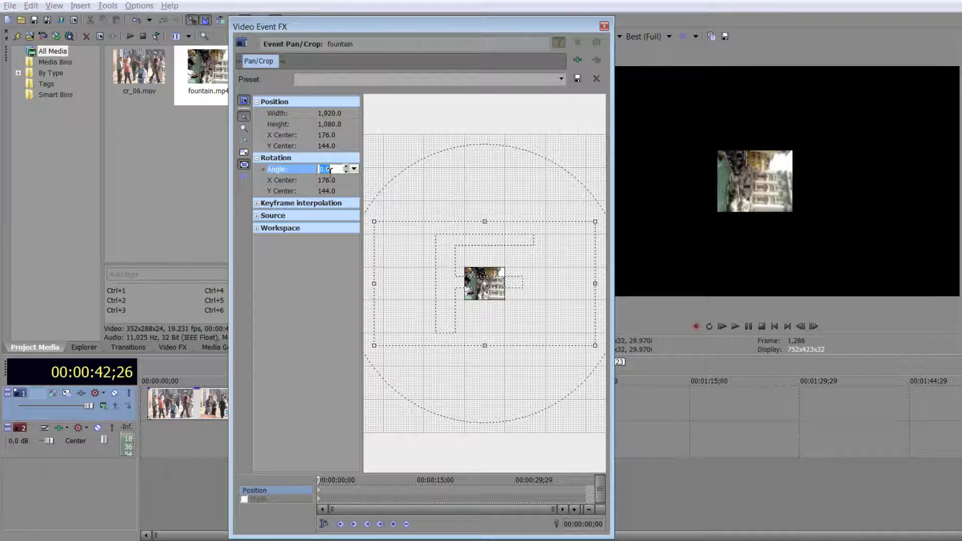
{"action": "type", "text": "-90"}
{"action": "key", "text": "Return"}
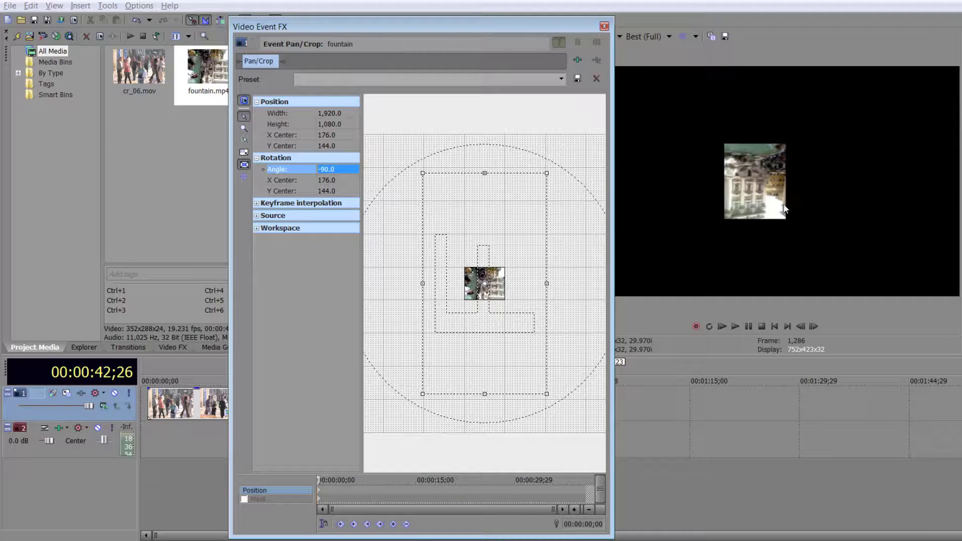
- Set the fountain clip's Pan/Crop rotation angle to 90 and close the effects window
{"action": "left_click", "coordinate": [323, 169]}
{"action": "key", "text": "Delete"}
{"action": "key", "text": "Return"}
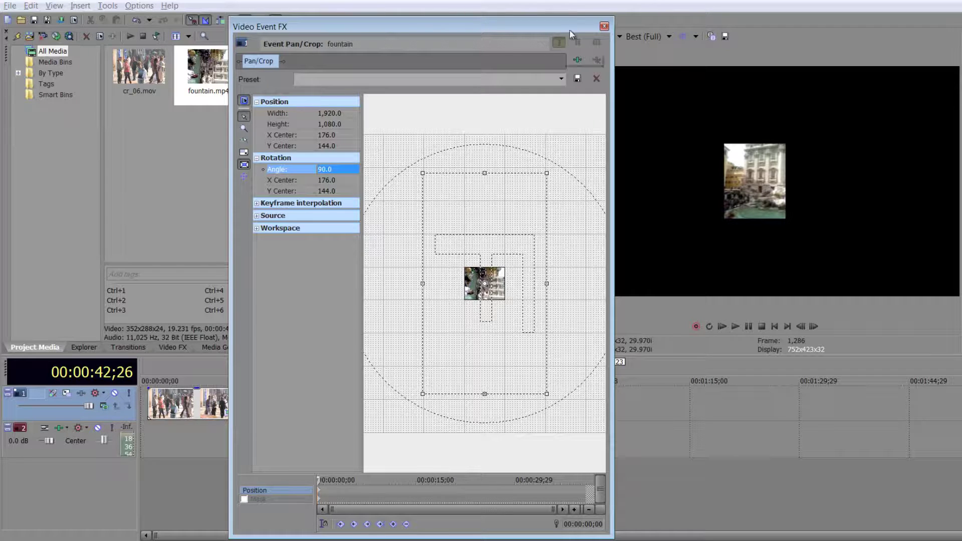
{"action": "left_click", "coordinate": [604, 27]}
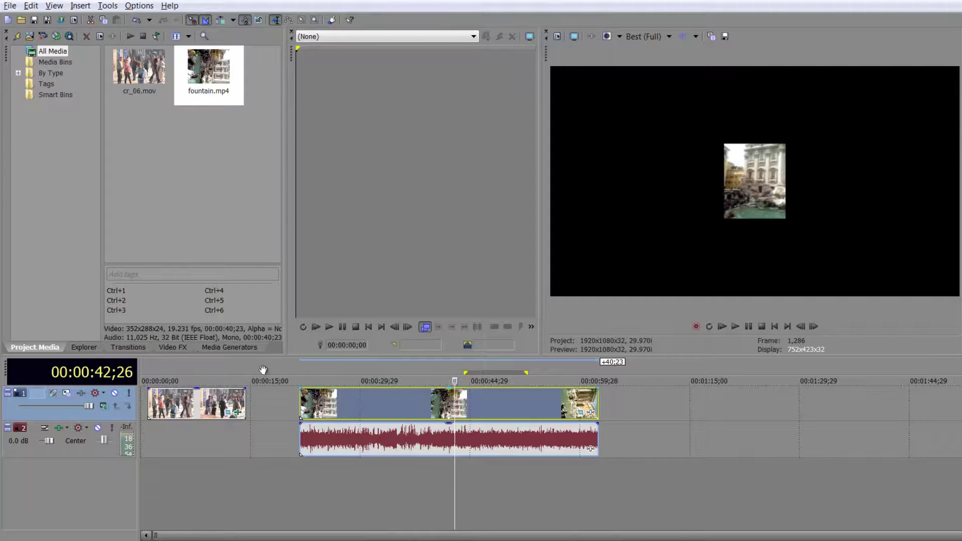
- Add the BCC UpRez filter from BCC Image Restoration to the fountain clip
{"action": "left_click", "coordinate": [593, 413]}
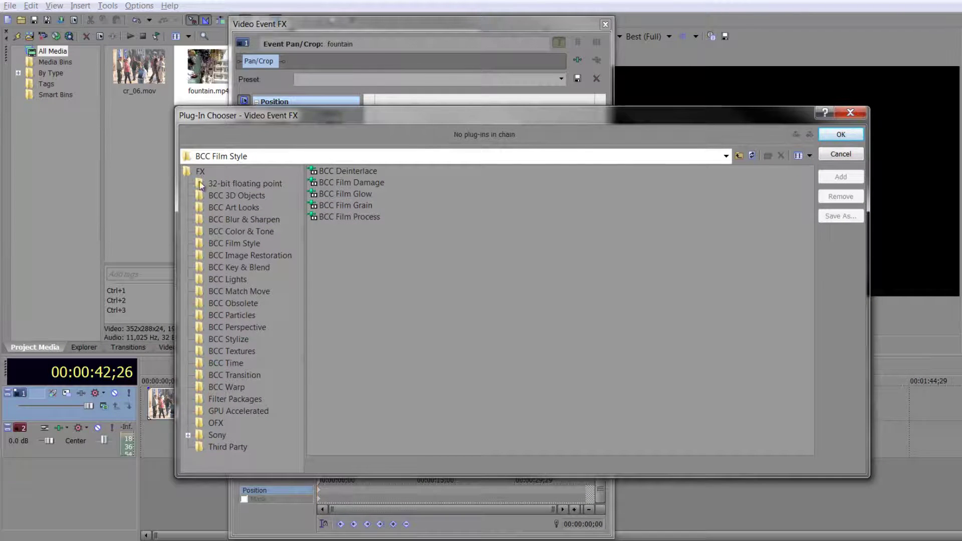
{"action": "left_click", "coordinate": [240, 256]}
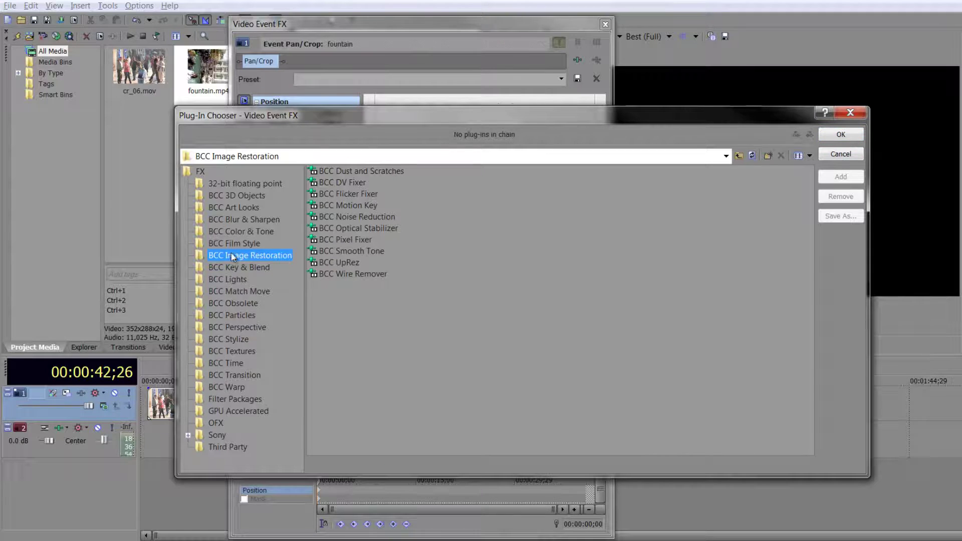
{"action": "double_click", "coordinate": [344, 264]}
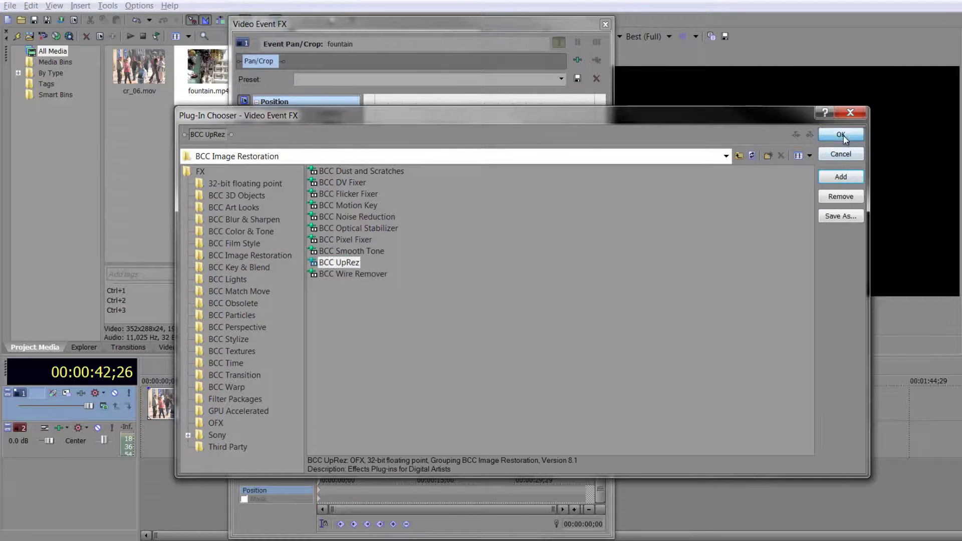
{"action": "left_click", "coordinate": [841, 135]}
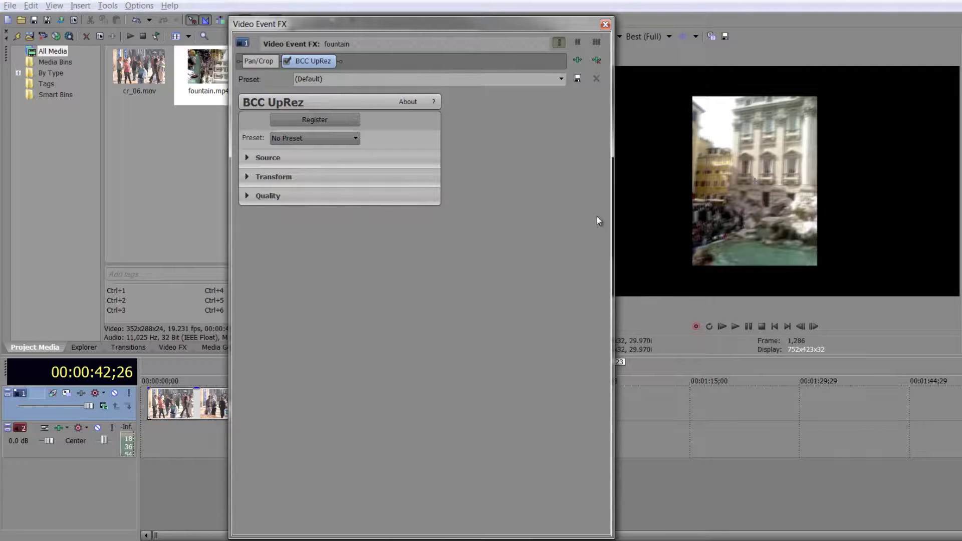
- Set the UpRez source pixel aspect ratio to Square Pixels and the source size to 288 wide by 352 high
{"action": "left_click", "coordinate": [246, 158]}
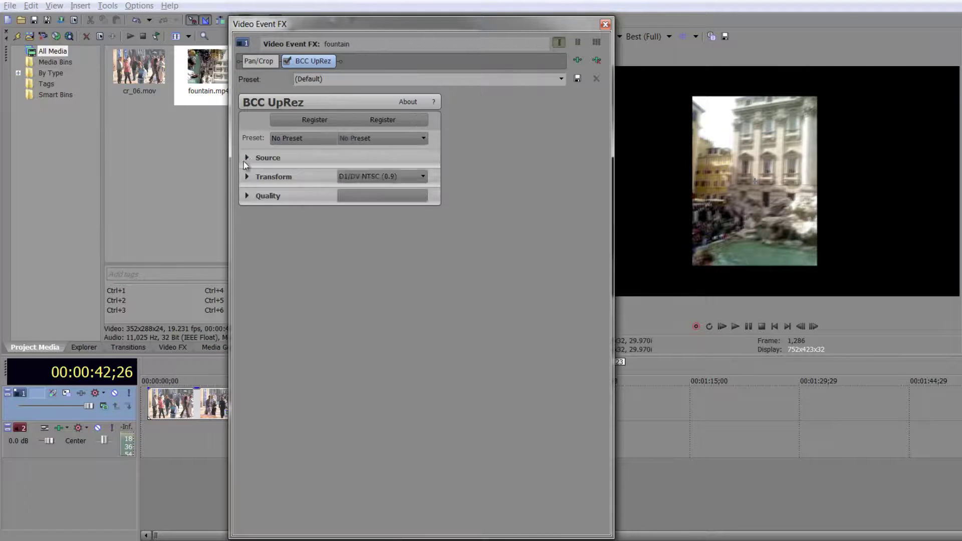
{"action": "left_click", "coordinate": [403, 176]}
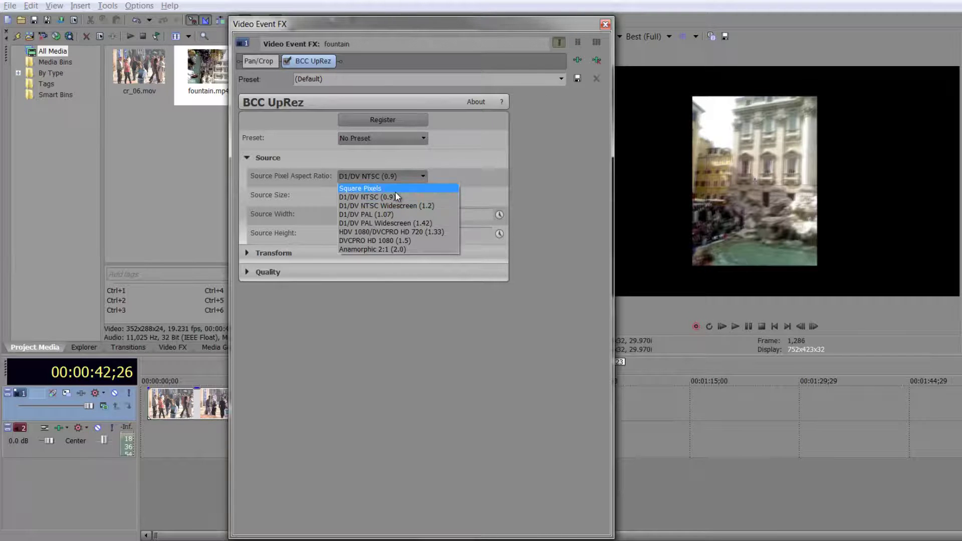
{"action": "left_click", "coordinate": [363, 188]}
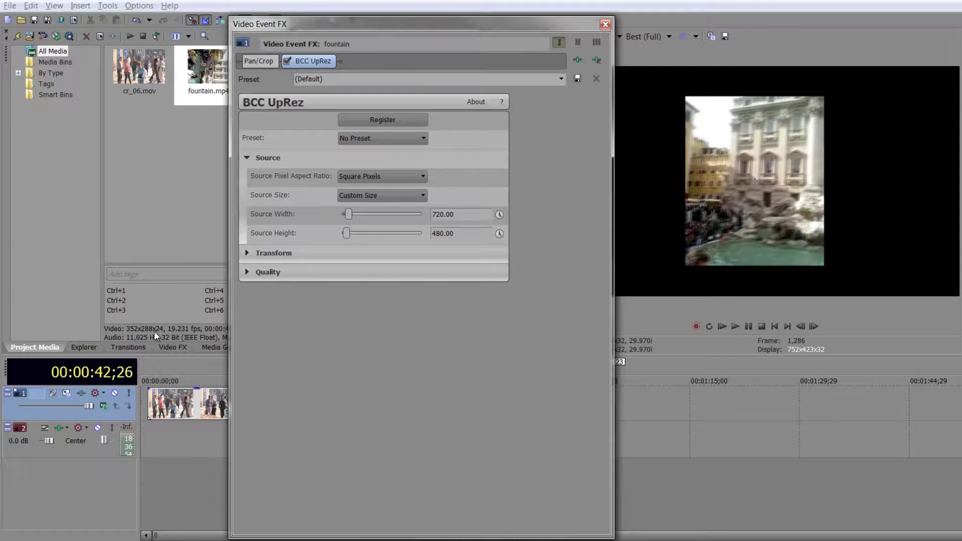
{"action": "left_click_drag", "start_coordinate": [470, 214], "coordinate": [426, 217]}
{"action": "key", "text": "Tab"}
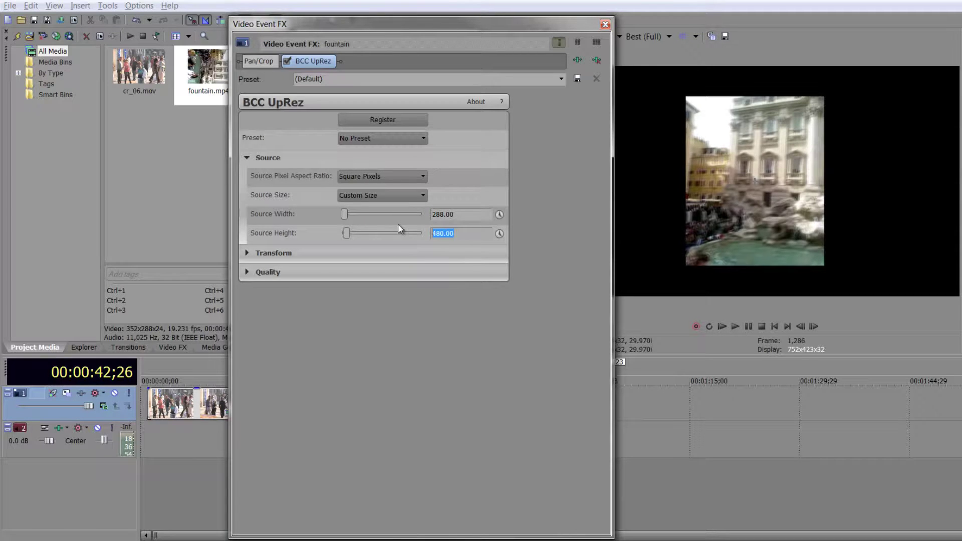
{"action": "type", "text": "352"}
- Set the UpRez transform framing to Fill Frame [Crop]
{"action": "left_click", "coordinate": [247, 252]}
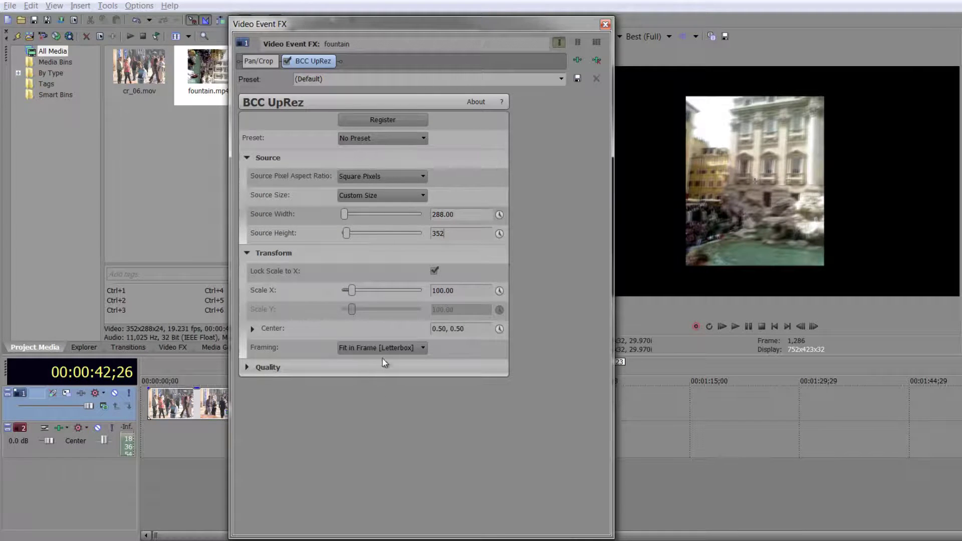
{"action": "left_click", "coordinate": [396, 348]}
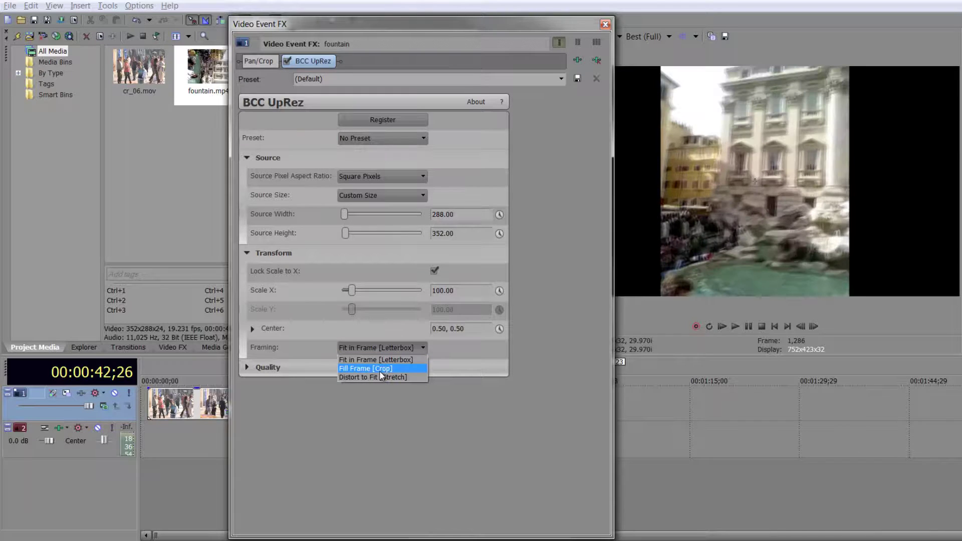
{"action": "left_click", "coordinate": [379, 368]}
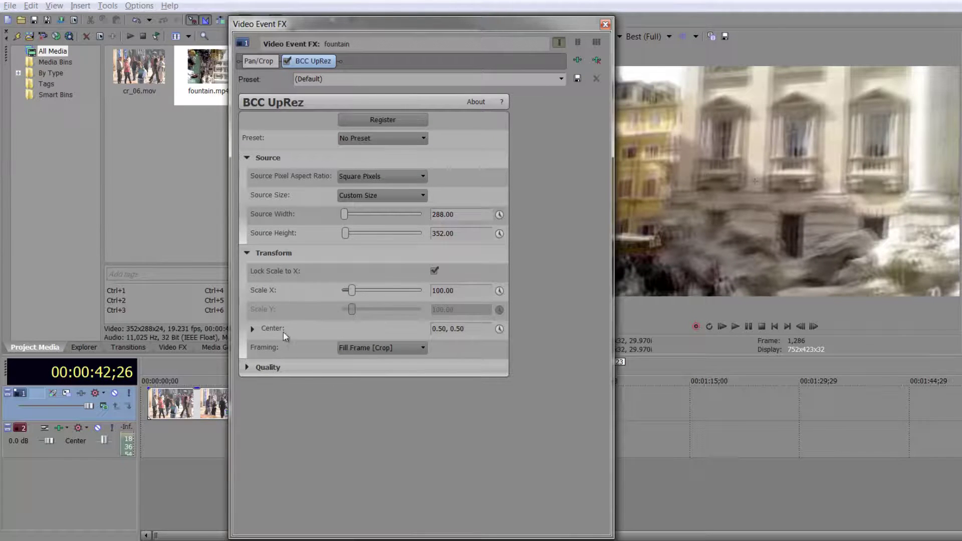
- Move the UpRez transform center to 0.50, 1.00 and raise Scale X to about 103.4
{"action": "left_click", "coordinate": [252, 329]}
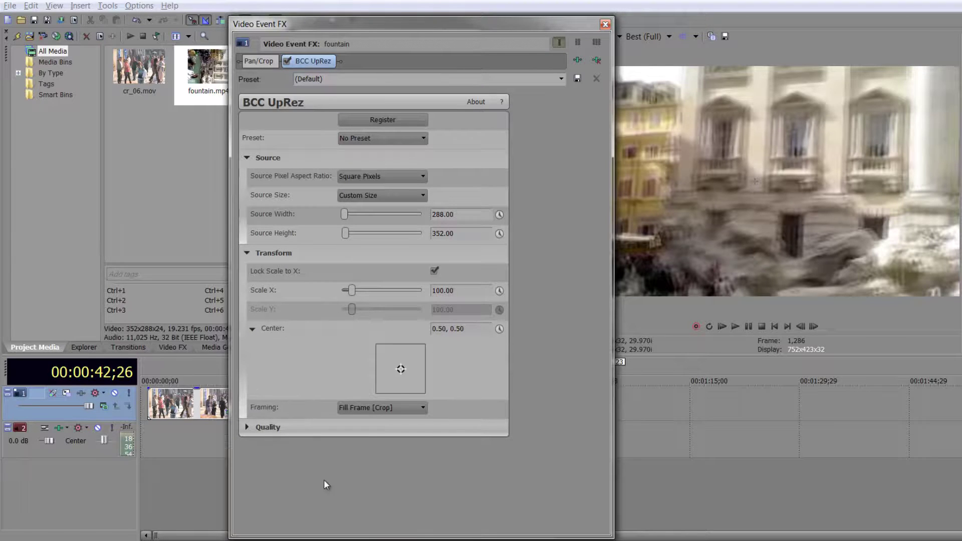
{"action": "left_click_drag", "start_coordinate": [404, 372], "coordinate": [400, 356]}
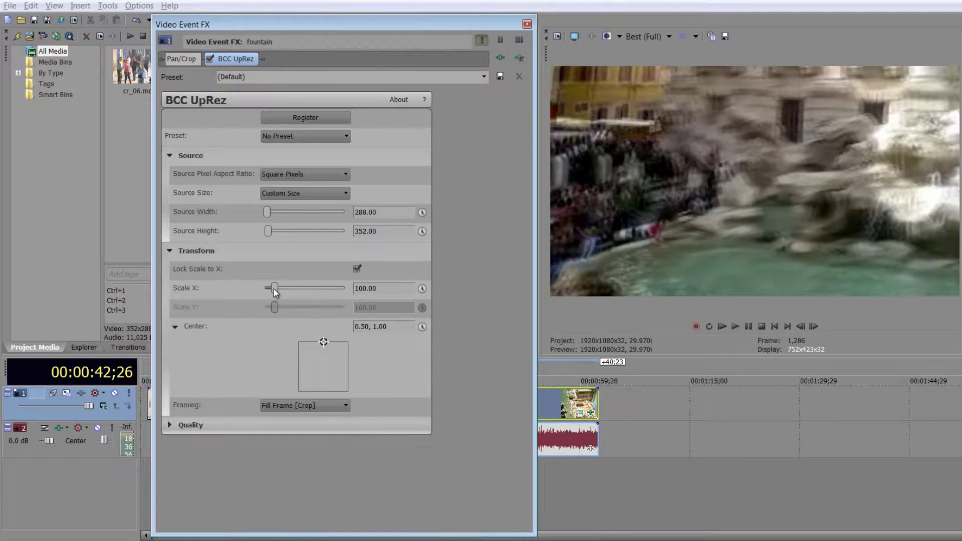
{"action": "left_click_drag", "start_coordinate": [274, 290], "coordinate": [275, 290]}
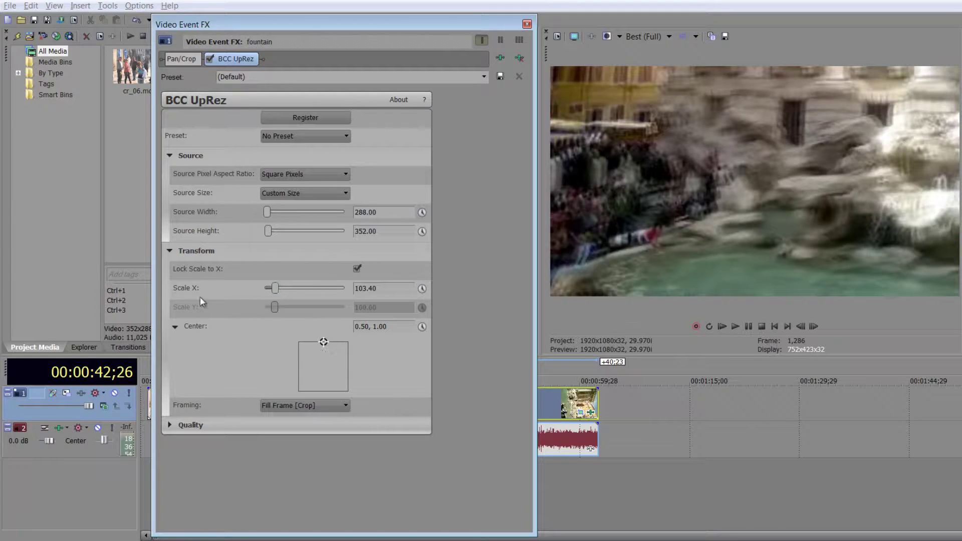
{"action": "left_click", "coordinate": [175, 327]}
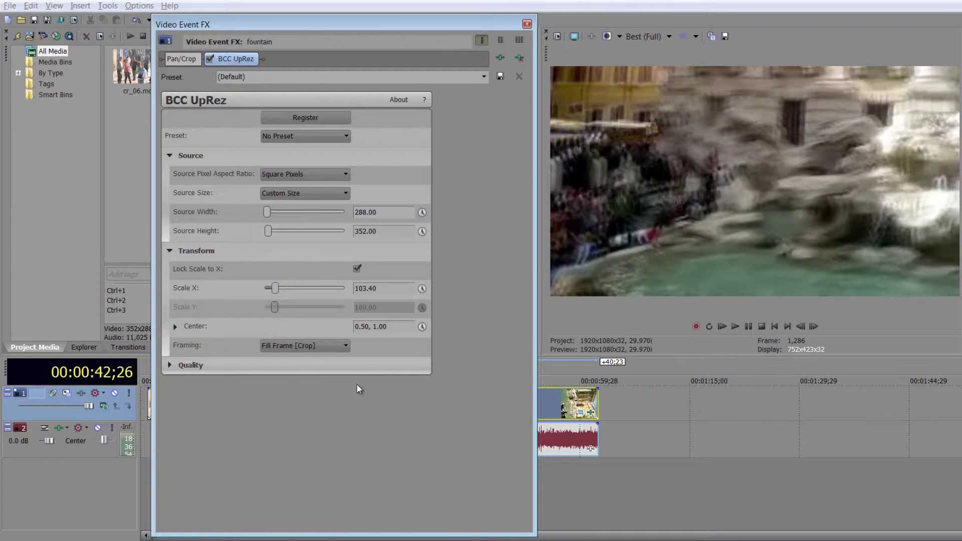
- Set the UpRez quality method to Magic Sharp and the Sharpness to about 30
{"action": "left_click", "coordinate": [169, 365]}
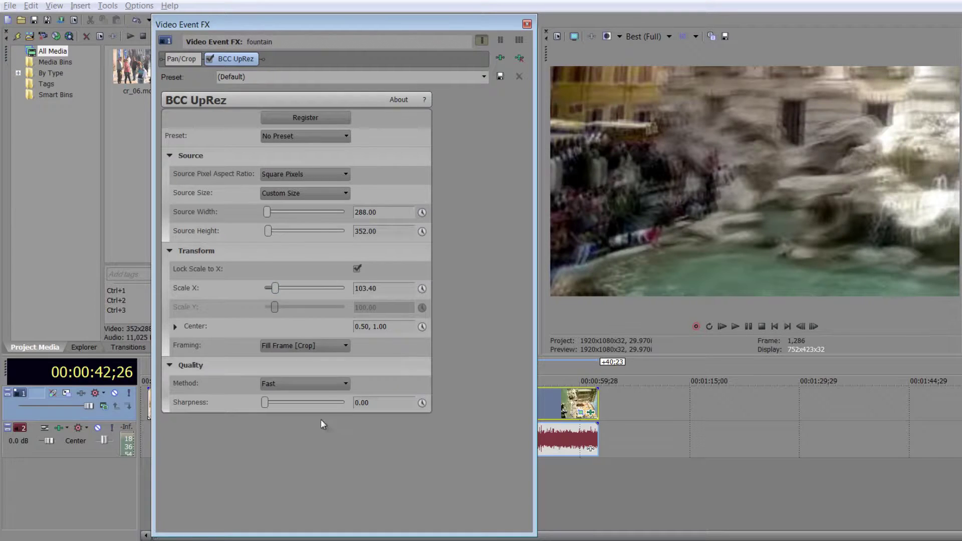
{"action": "left_click", "coordinate": [335, 384]}
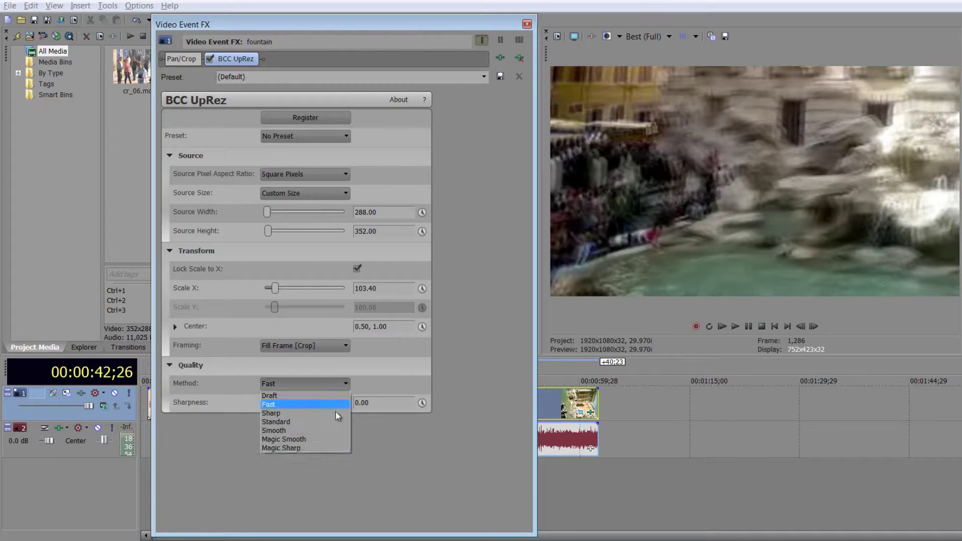
{"action": "left_click", "coordinate": [311, 450]}
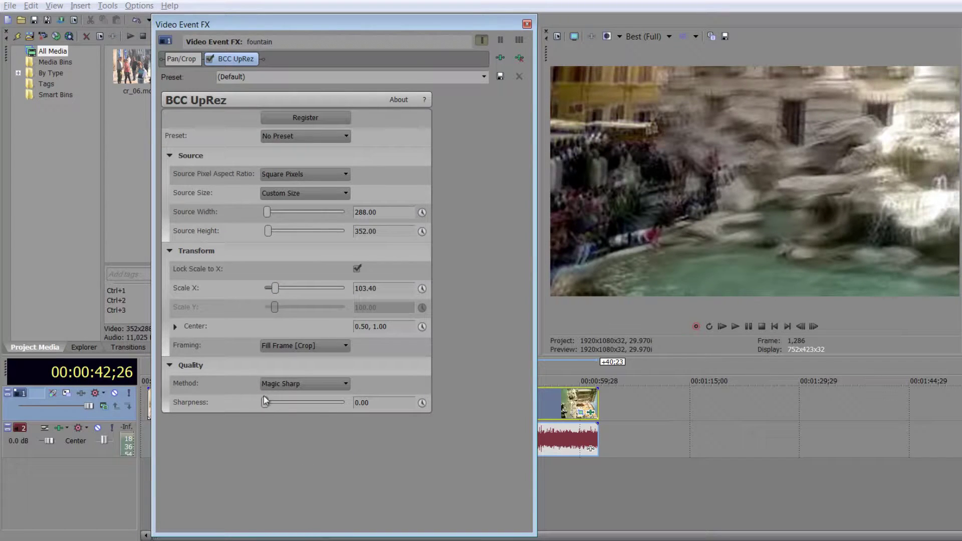
{"action": "left_click_drag", "start_coordinate": [265, 402], "coordinate": [289, 407]}
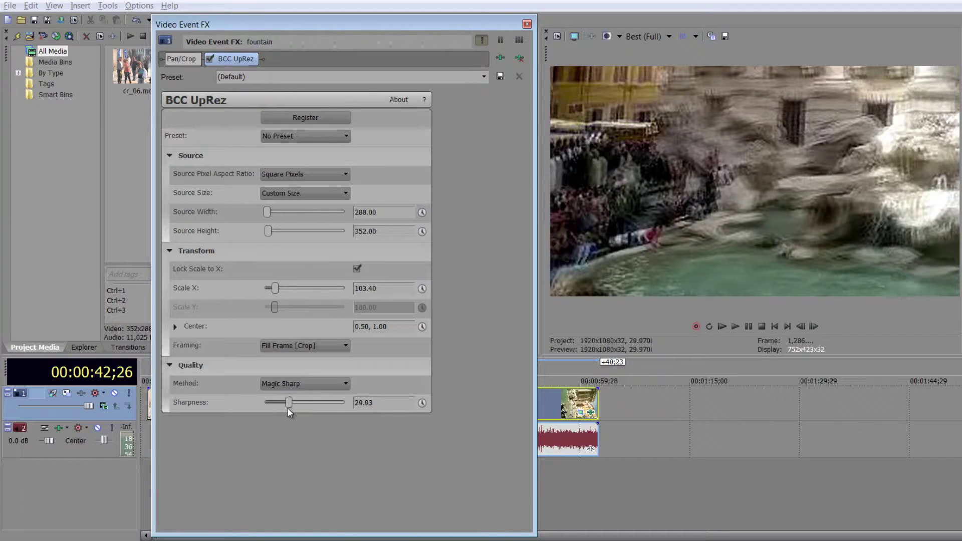
- Preview the upscaled fountain clip at several points between about 00:00:55 and 00:01:00 on the timeline
{"action": "left_click", "coordinate": [545, 402]}
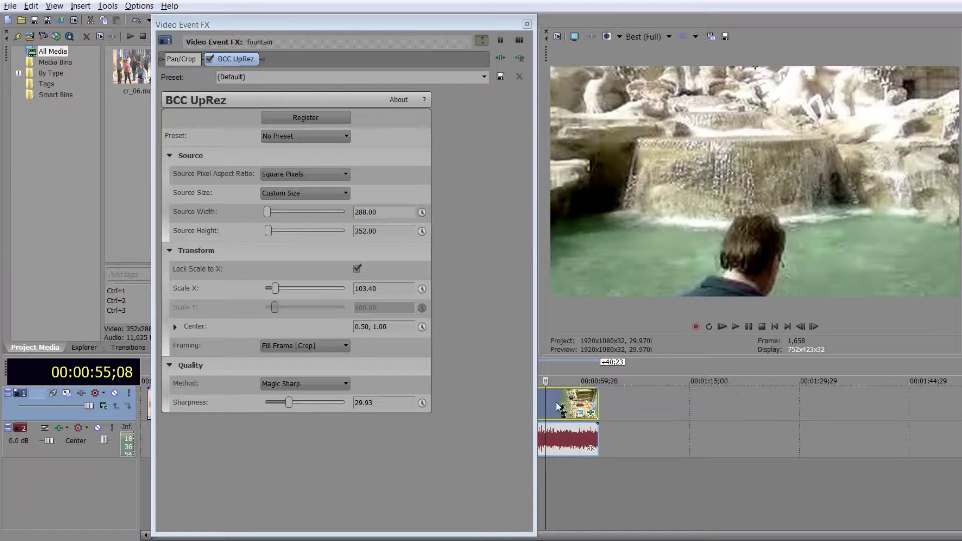
{"action": "left_click", "coordinate": [559, 381]}
{"action": "key", "text": "space"}
{"action": "left_click_drag", "start_coordinate": [559, 381], "coordinate": [554, 381]}
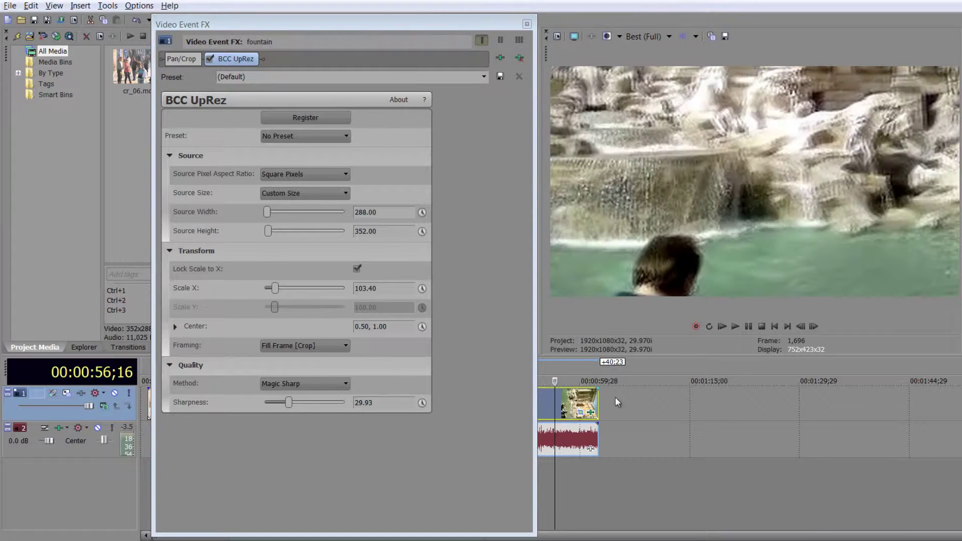
{"action": "left_click", "coordinate": [582, 398]}
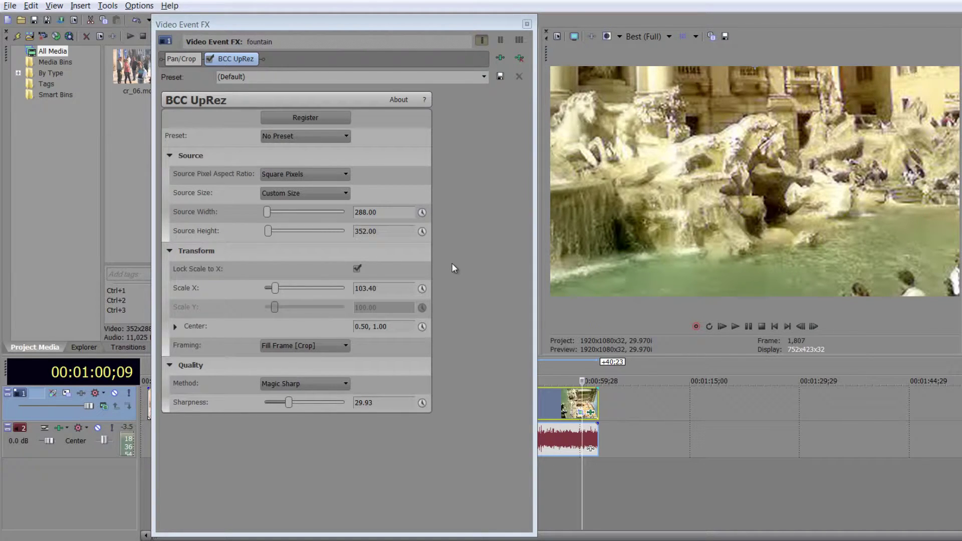
- Close the event effects window and inspect the upscaled fountain clip at several points between about 00:00:30 and 00:00:55
{"action": "left_click", "coordinate": [548, 411]}
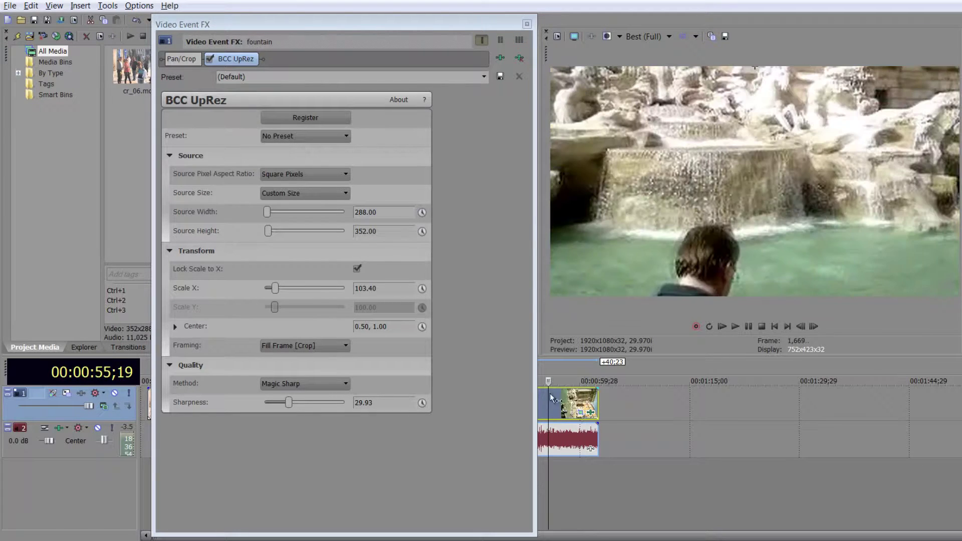
{"action": "left_click", "coordinate": [526, 24]}
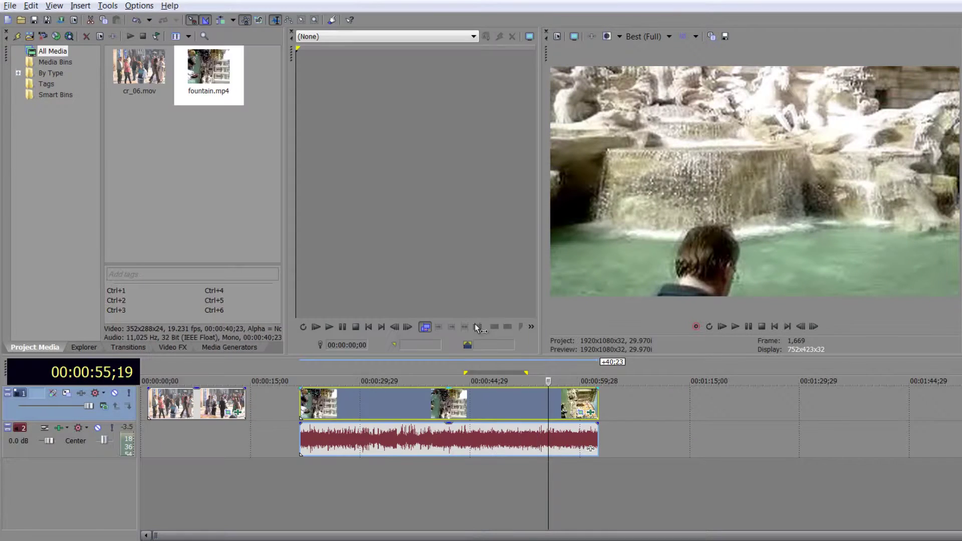
{"action": "left_click", "coordinate": [495, 407]}
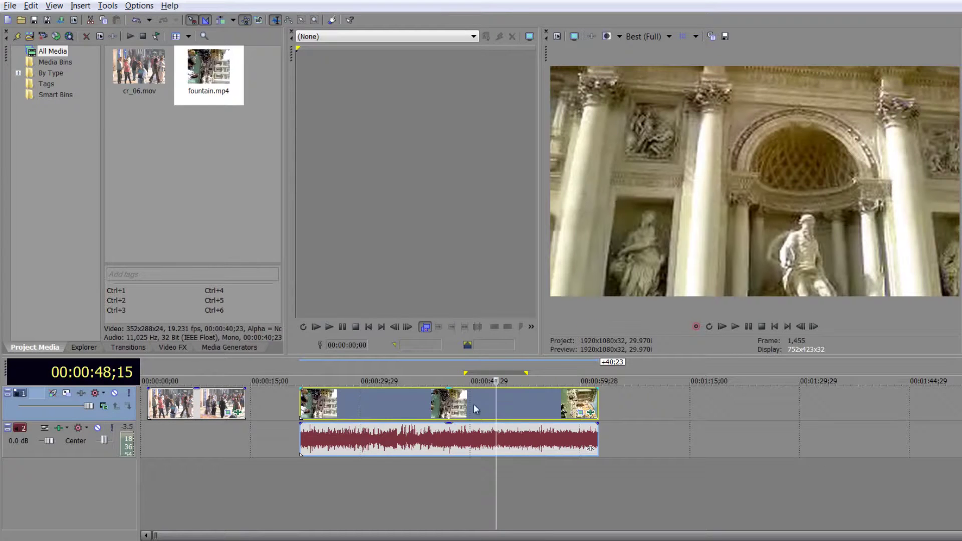
{"action": "left_click", "coordinate": [423, 401]}
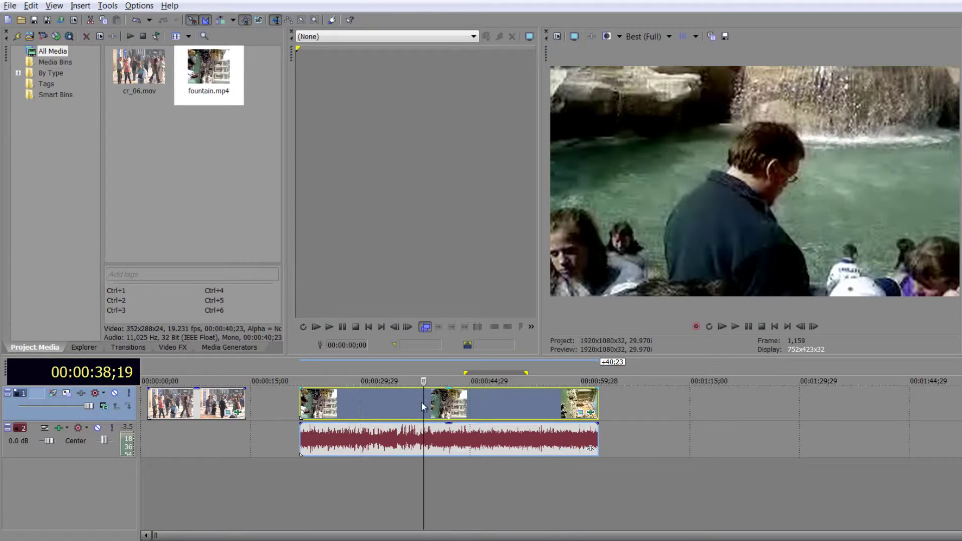
{"action": "left_click", "coordinate": [377, 403]}
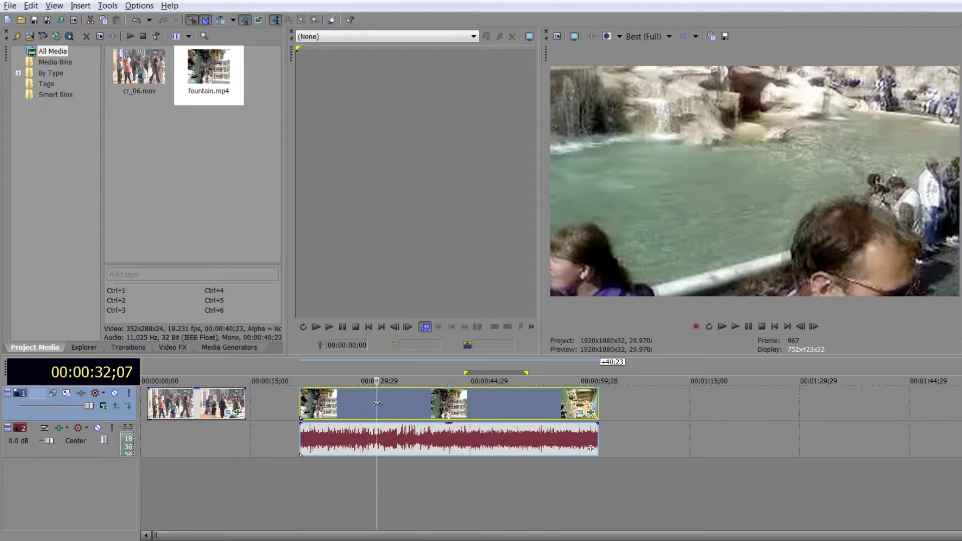
{"action": "left_click", "coordinate": [360, 402]}
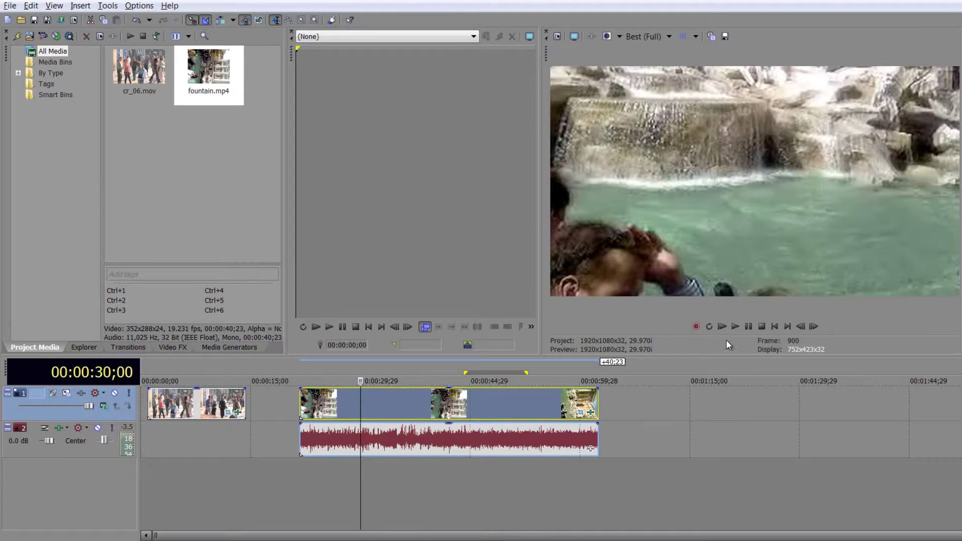
- Mute the fountain clip's audio track and play back the upscaled footage from 00:00:30 and from about 00:00:52
{"action": "left_click", "coordinate": [732, 329]}
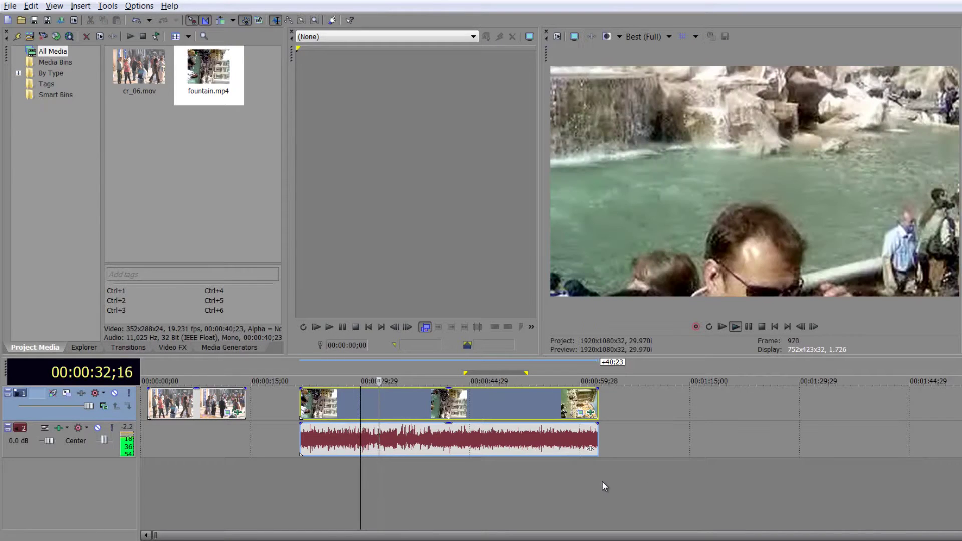
{"action": "key", "text": "space"}
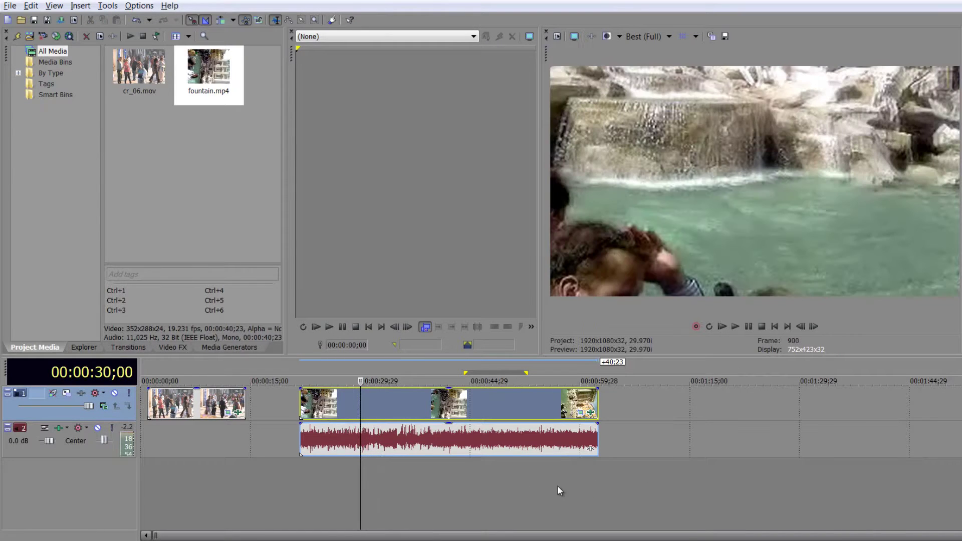
{"action": "left_click", "coordinate": [96, 427]}
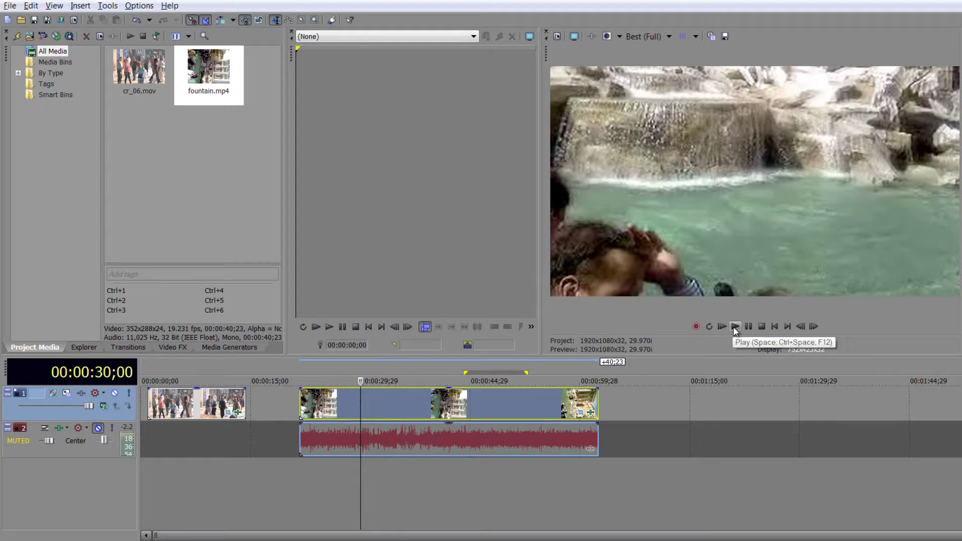
{"action": "key", "text": "space"}
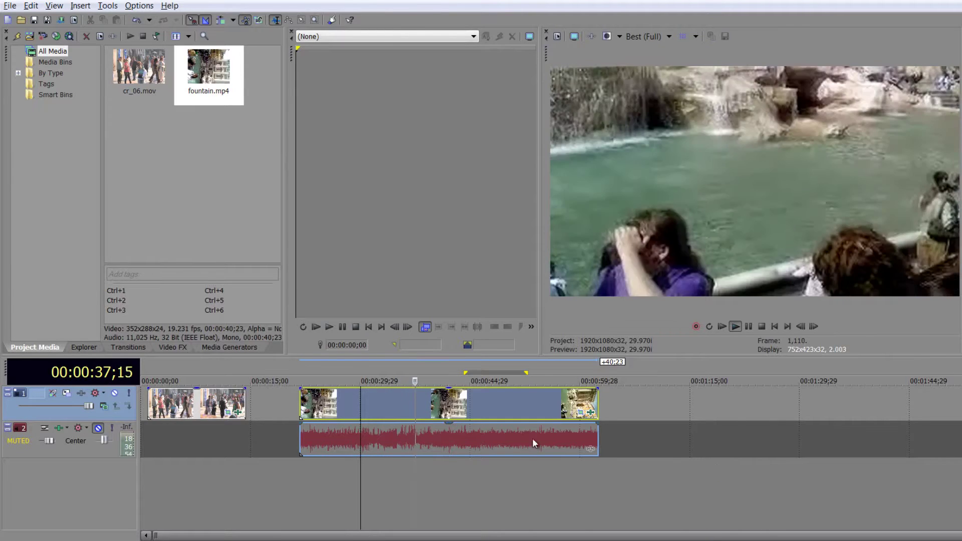
{"action": "left_click", "coordinate": [525, 406]}
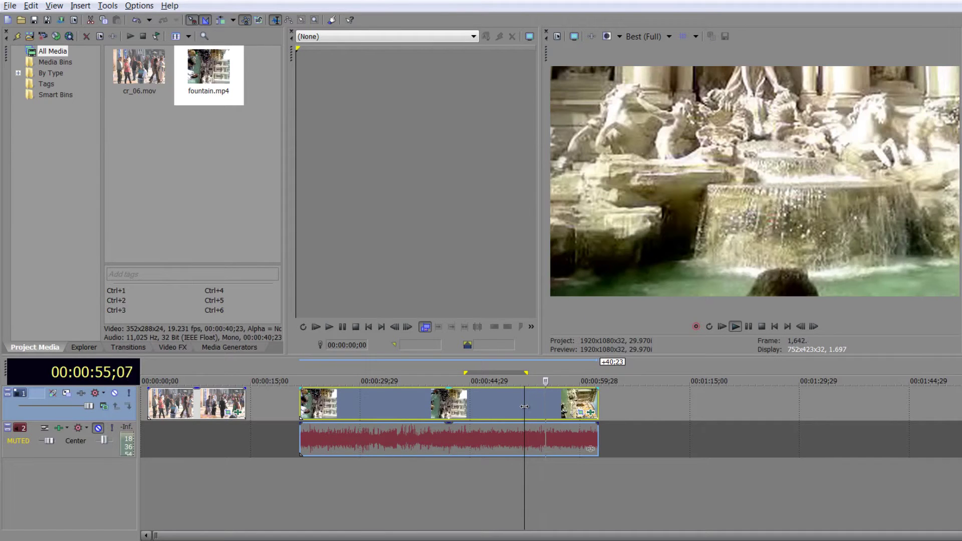
{"action": "key", "text": "space"}
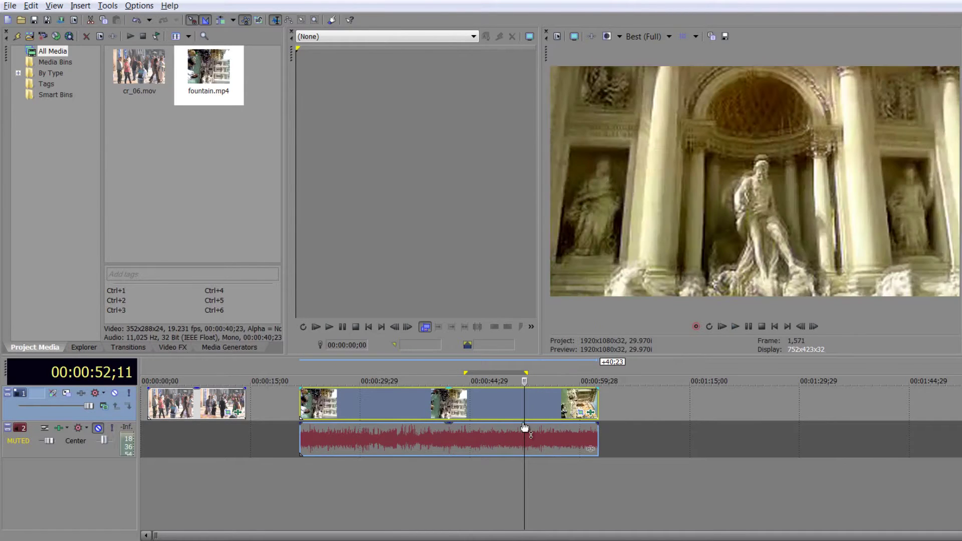
- Reopen the fountain clip's event effects and switch BCC UpRez off and back on to compare the original with the upscaled frame
{"action": "left_click", "coordinate": [590, 412]}
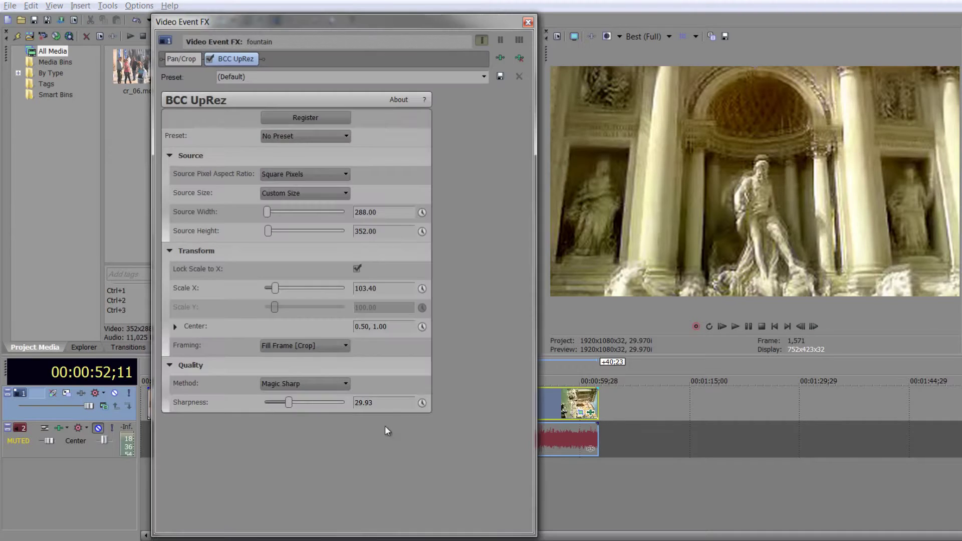
{"action": "left_click", "coordinate": [210, 59]}
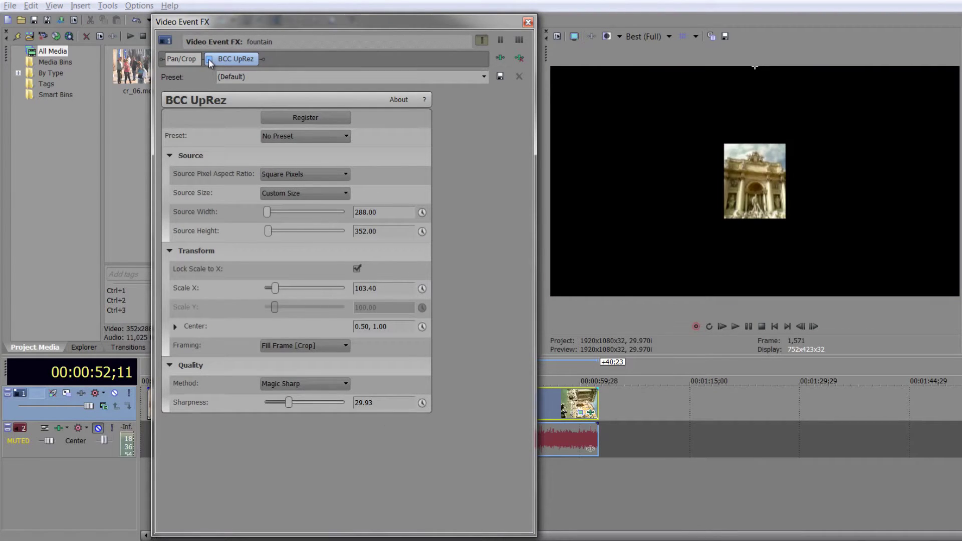
{"action": "left_click", "coordinate": [210, 59]}
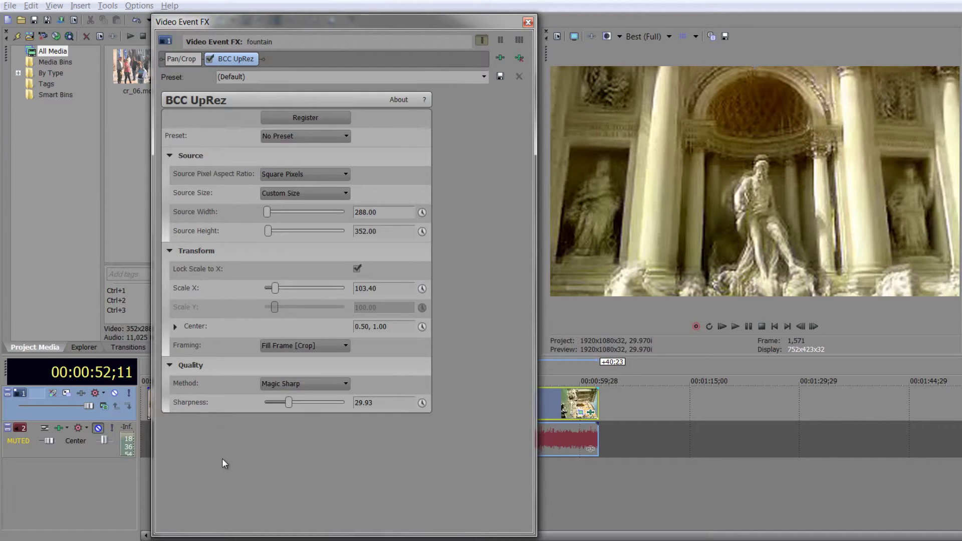